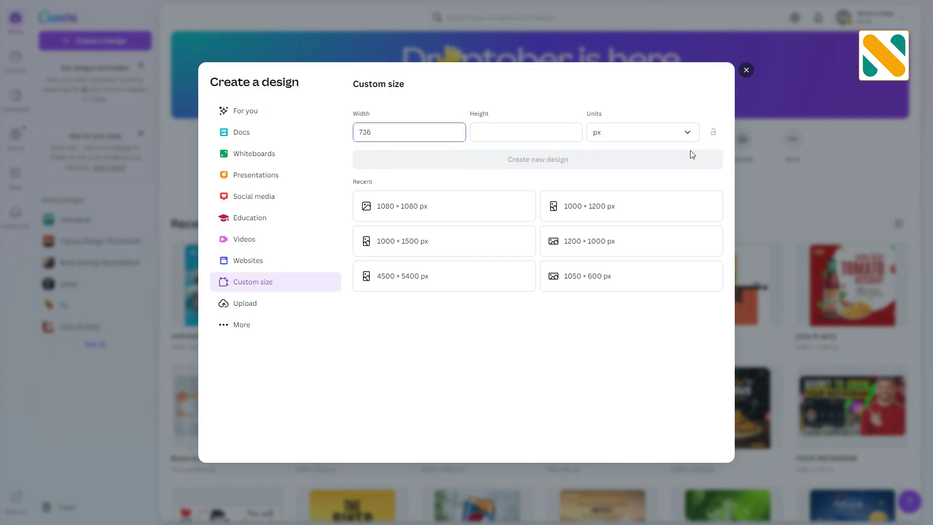
- Set the custom size's height to 920 px and create the new design
{"action": "left_click", "coordinate": [551, 135]}
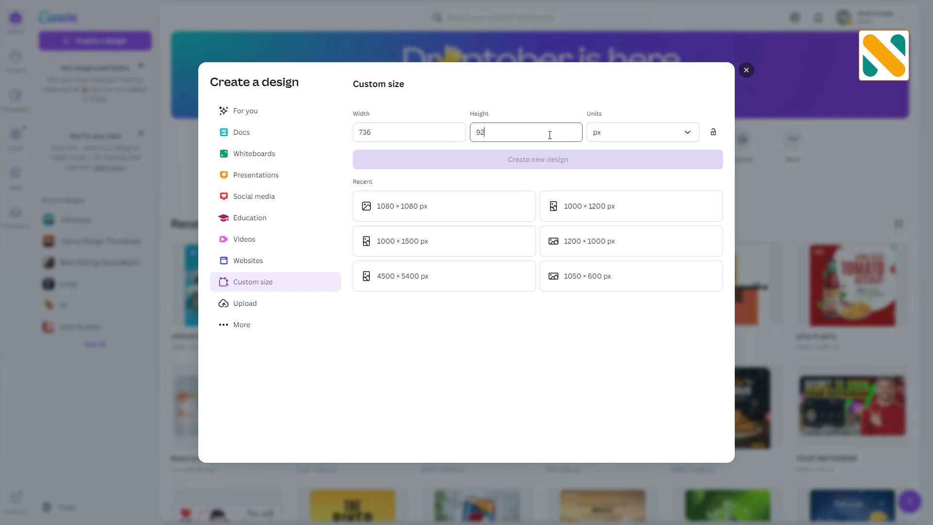
{"action": "type", "text": "920"}
{"action": "key", "text": "Return"}
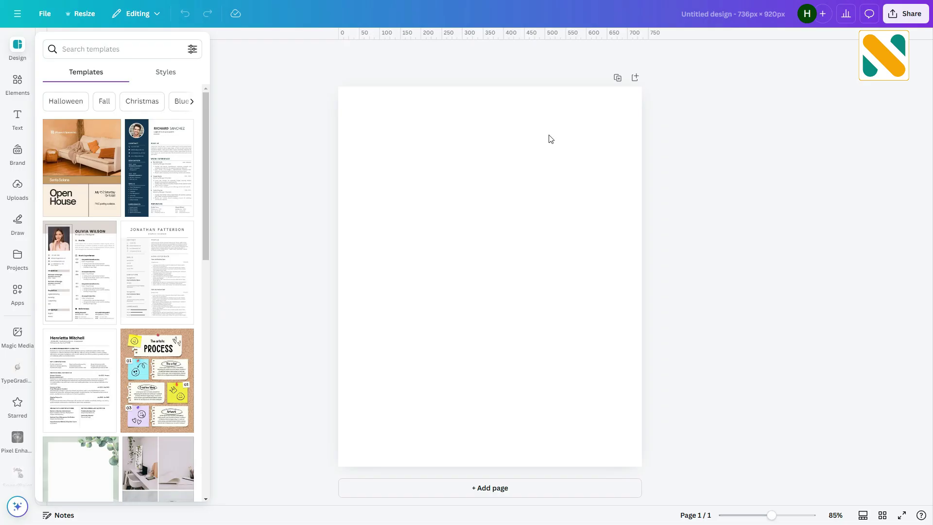
- Fill the page background with the custom dark brown colour #572400
{"action": "left_click", "coordinate": [549, 136]}
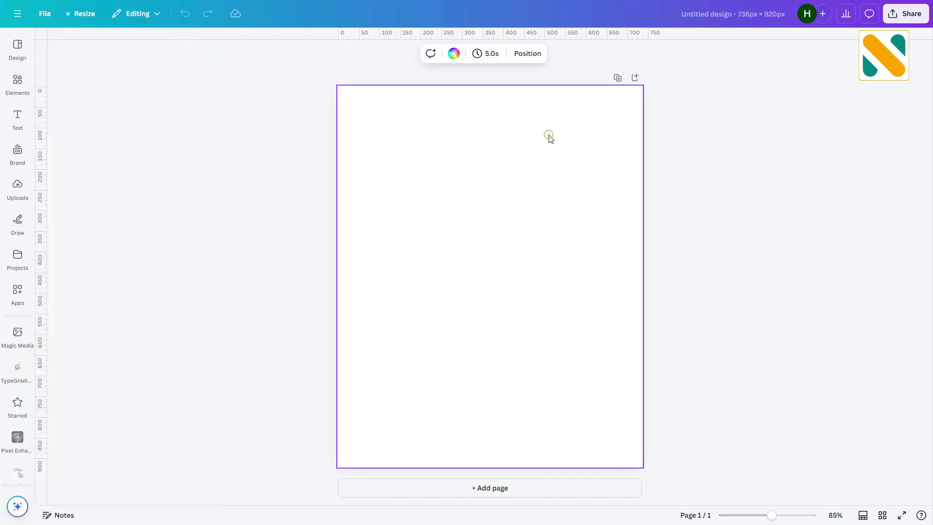
{"action": "left_click", "coordinate": [454, 53]}
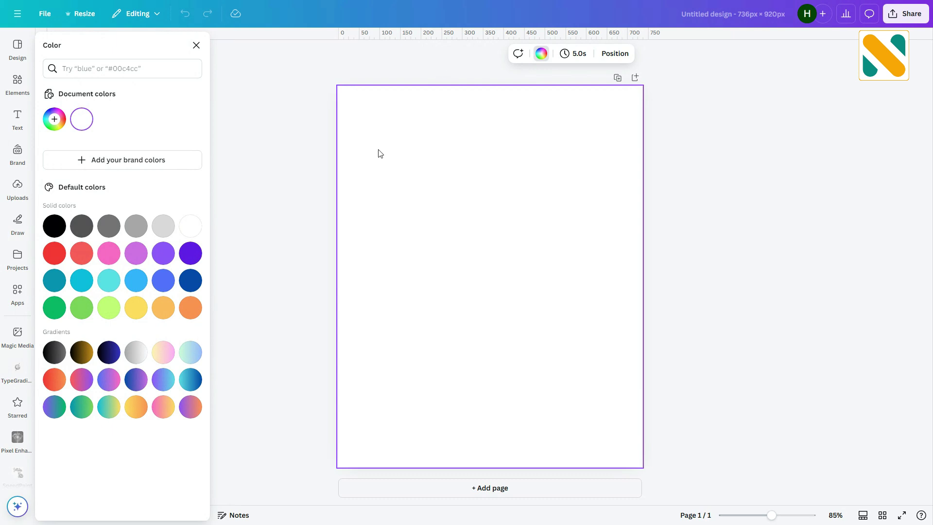
{"action": "left_click", "coordinate": [54, 119]}
{"action": "left_click", "coordinate": [183, 203]}
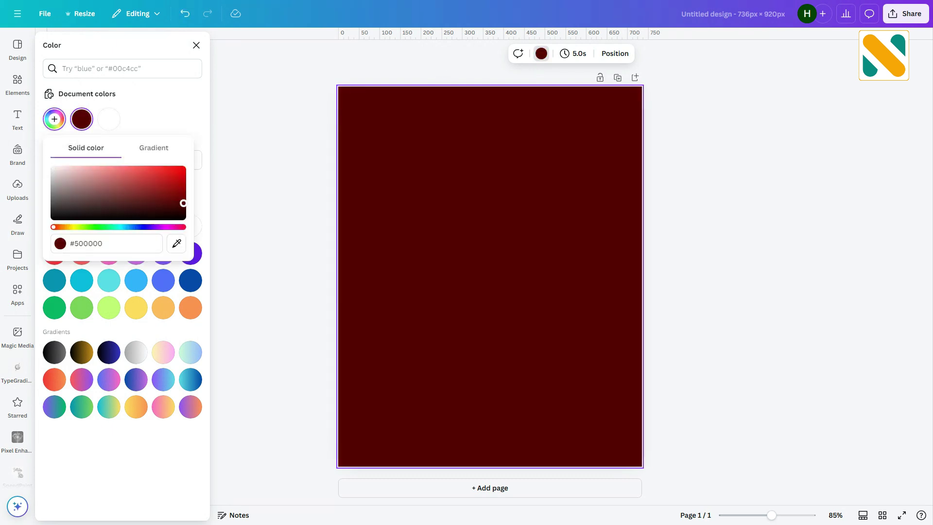
{"action": "left_click_drag", "start_coordinate": [159, 203], "coordinate": [136, 200]}
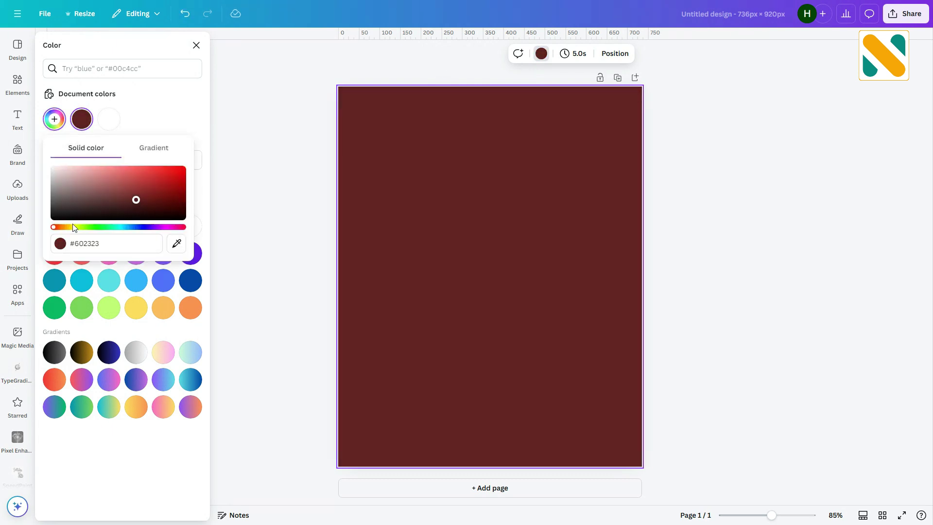
{"action": "left_click_drag", "start_coordinate": [80, 223], "coordinate": [64, 226]}
{"action": "left_click_drag", "start_coordinate": [183, 186], "coordinate": [200, 206]}
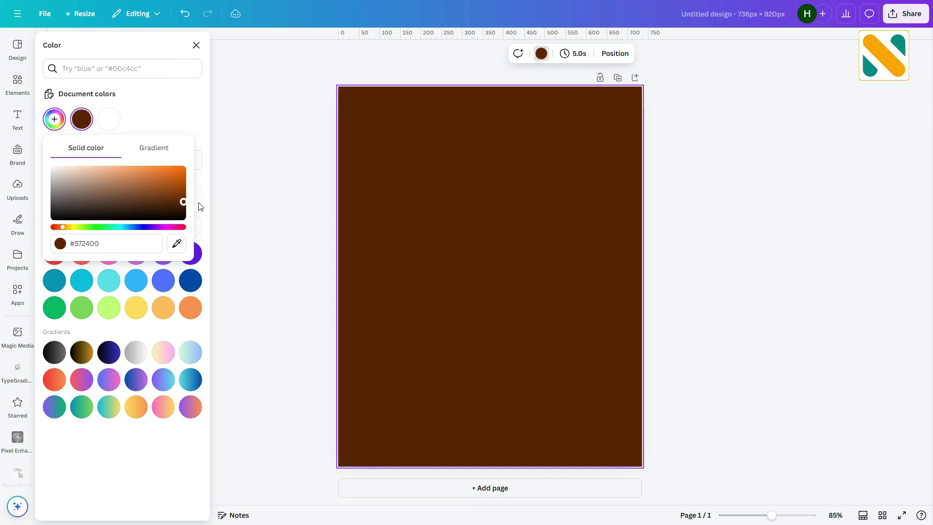
{"action": "left_click", "coordinate": [306, 188]}
- Search the elements library for "orange glow" and limit the results to graphics
{"action": "left_click", "coordinate": [18, 81]}
{"action": "left_click", "coordinate": [99, 44]}
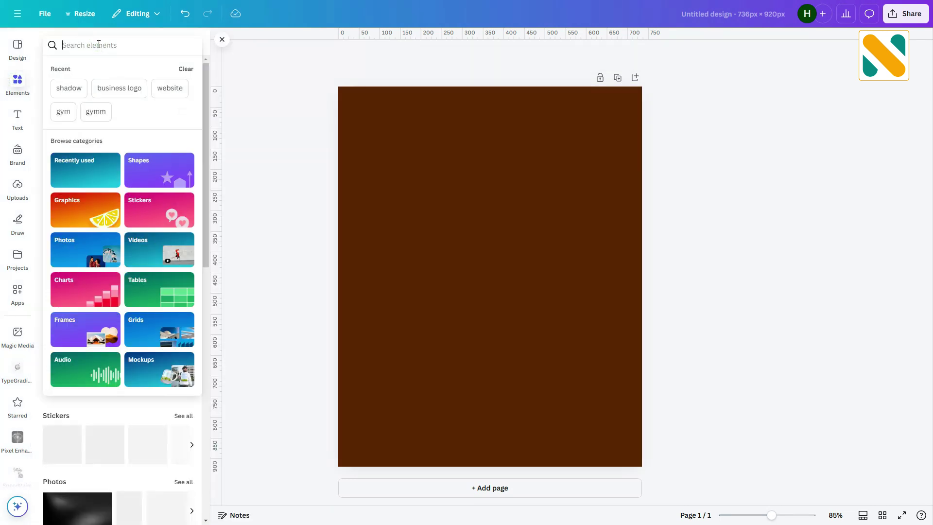
{"action": "type", "text": "orange glow"}
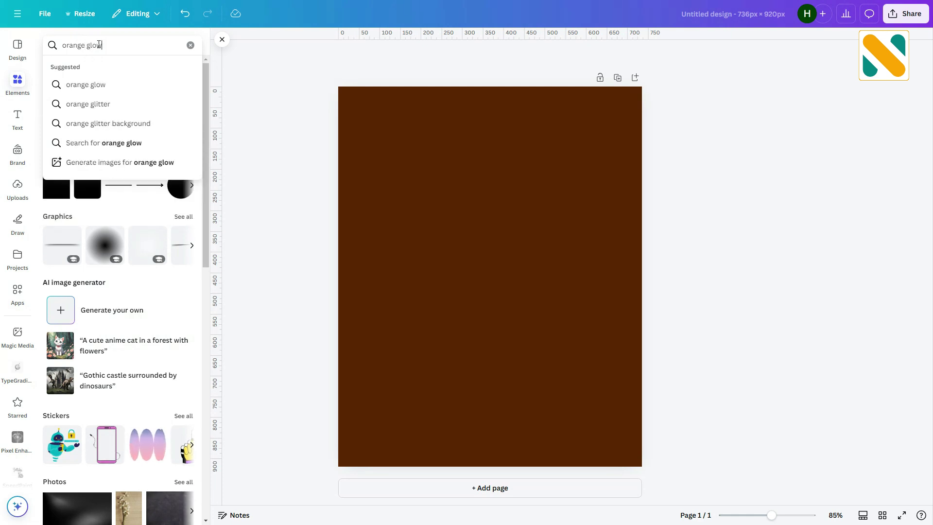
{"action": "key", "text": "Return"}
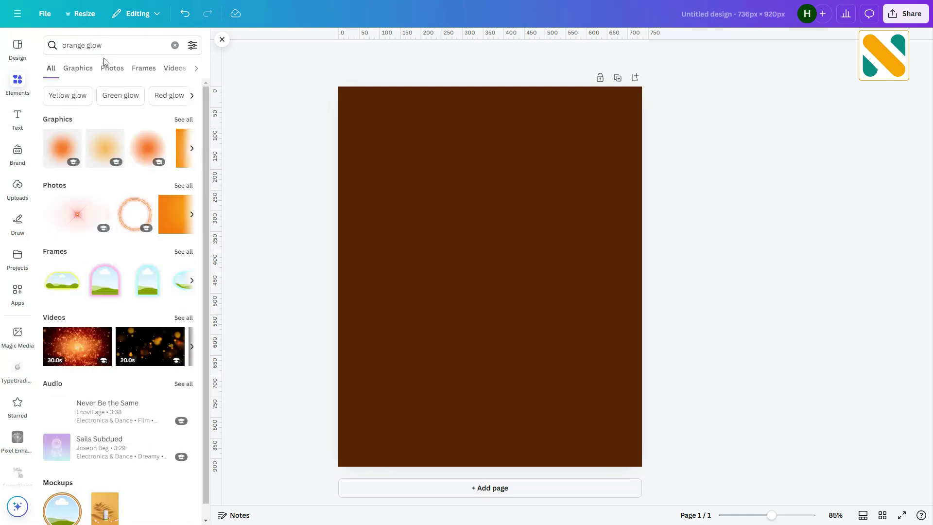
{"action": "left_click", "coordinate": [77, 68]}
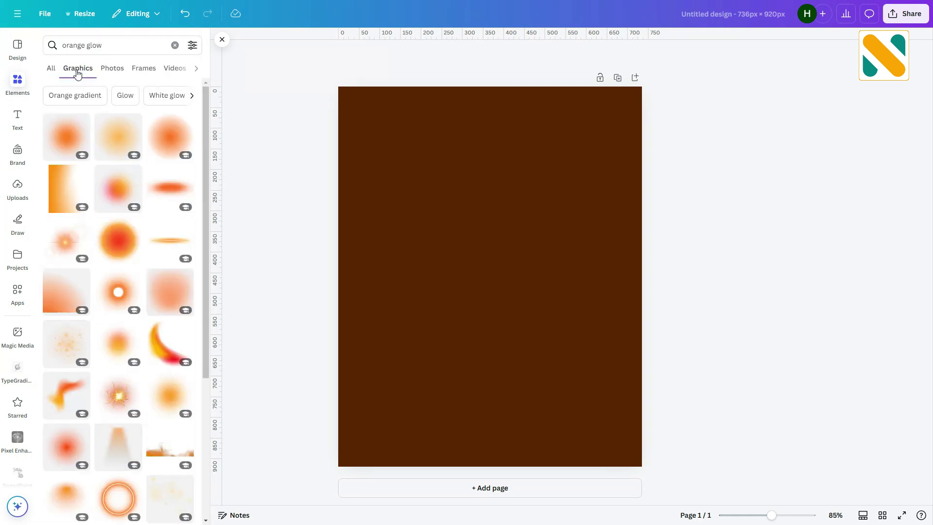
- Add the soft yellow-orange round glow graphic and enlarge it over the upper-left part of the page
{"action": "left_click", "coordinate": [118, 136]}
{"action": "left_click_drag", "start_coordinate": [465, 259], "coordinate": [354, 148]}
{"action": "left_click_drag", "start_coordinate": [489, 270], "coordinate": [557, 386]}
- Arrange two smaller copies of the glow overlapping the first, one lower near the page centre and one toward the page's upper-right
{"action": "left_click_drag", "start_coordinate": [401, 198], "coordinate": [413, 266]}
{"action": "left_click_drag", "start_coordinate": [259, 97], "coordinate": [345, 182]}
{"action": "left_click_drag", "start_coordinate": [479, 369], "coordinate": [482, 311]}
{"action": "left_click_drag", "start_coordinate": [352, 376], "coordinate": [307, 400]}
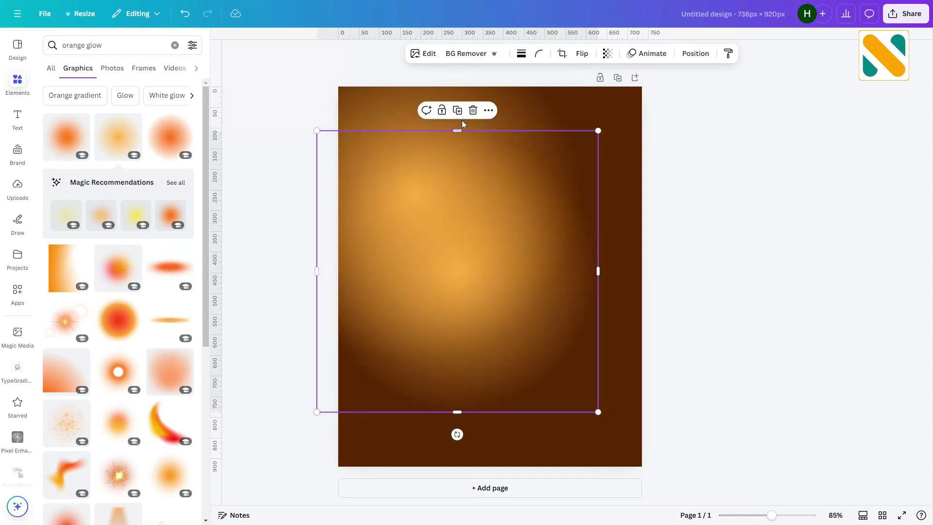
{"action": "left_click", "coordinate": [457, 109]}
{"action": "left_click_drag", "start_coordinate": [500, 328], "coordinate": [474, 219]}
- Select all three glow graphics together and lock them
{"action": "left_click", "coordinate": [717, 253]}
{"action": "left_click_drag", "start_coordinate": [704, 251], "coordinate": [262, 204]}
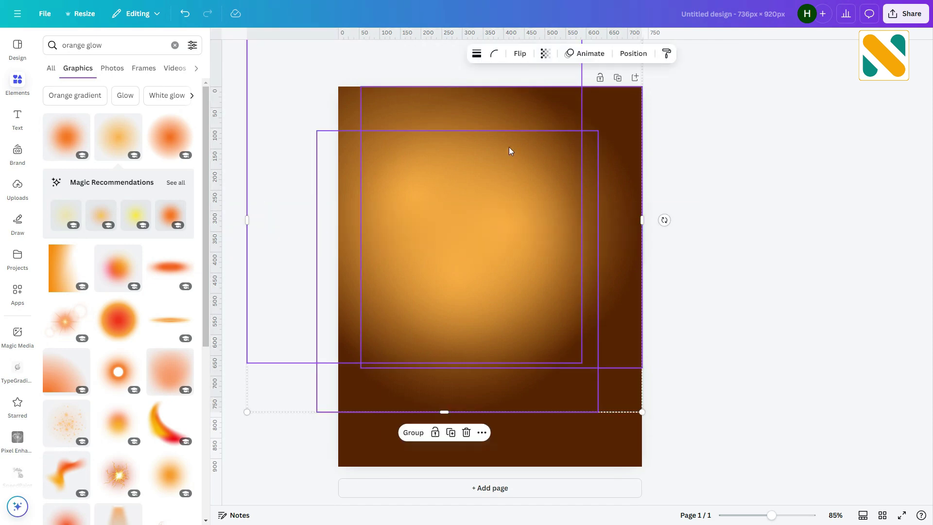
{"action": "left_click", "coordinate": [482, 433]}
{"action": "mouse_move", "coordinate": [572, 363]}
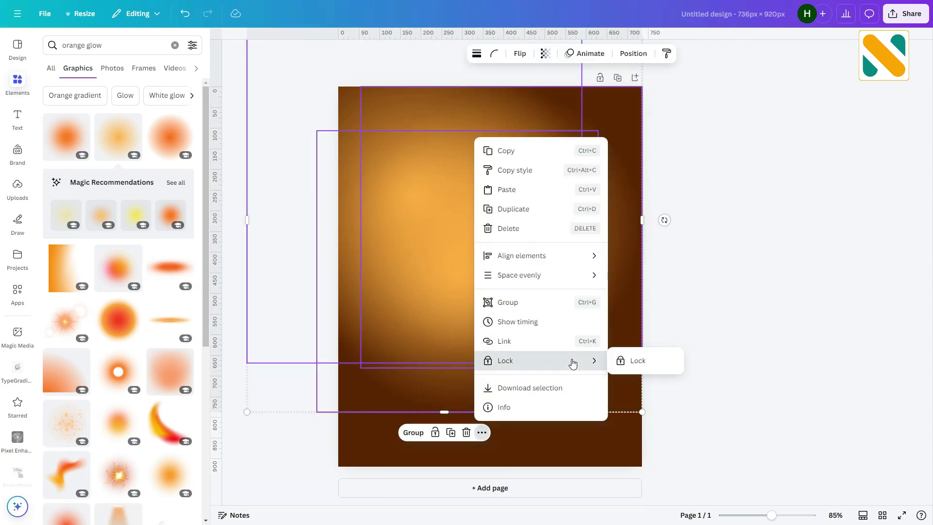
{"action": "left_click", "coordinate": [649, 361]}
{"action": "left_click", "coordinate": [699, 337]}
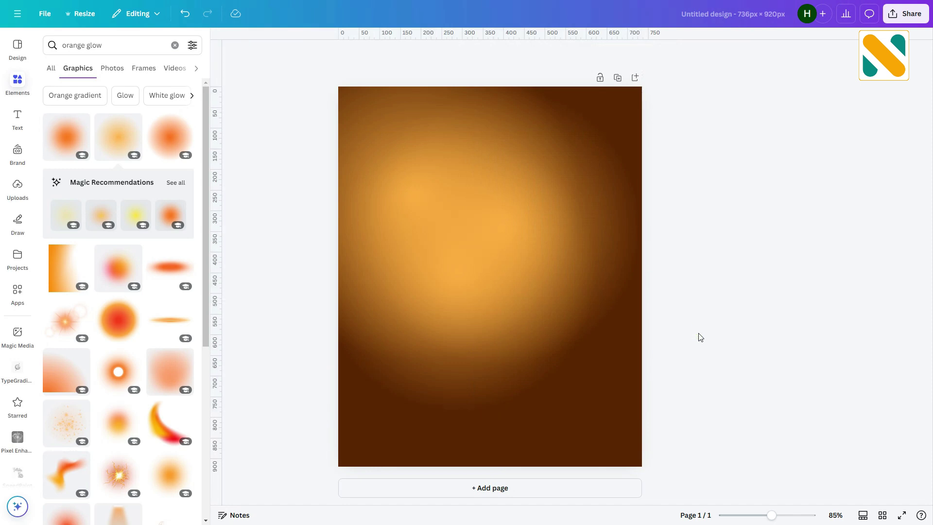
- Search the graphics for "golden glowing dust" and add the fiery golden swirl with a bright spark to the page
{"action": "left_click", "coordinate": [112, 47]}
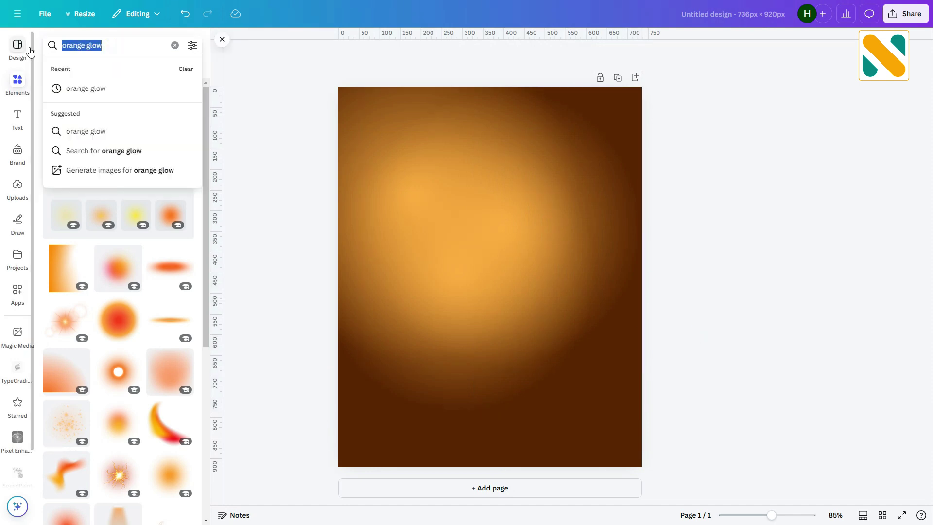
{"action": "type", "text": "golden glowing dust"}
{"action": "key", "text": "Return"}
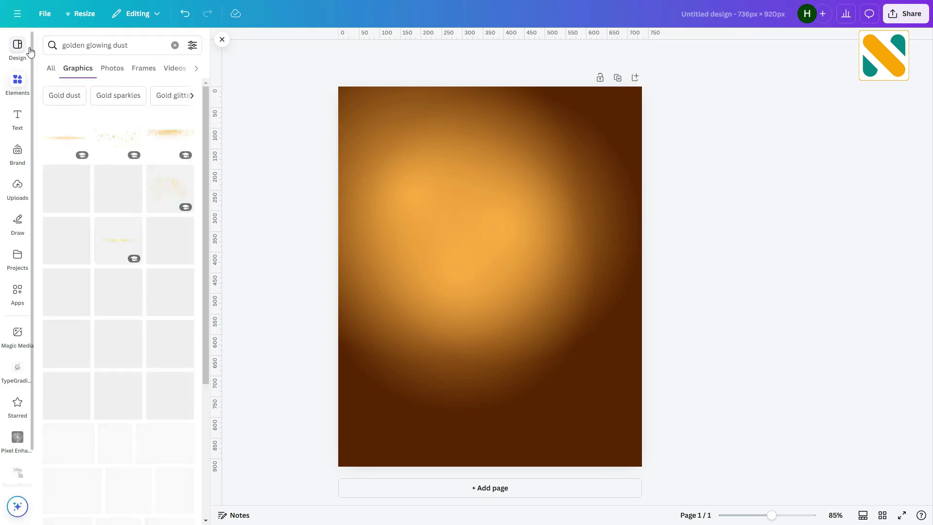
{"action": "scroll", "coordinate": [75, 217], "scroll_direction": "down", "scroll_amount": 5}
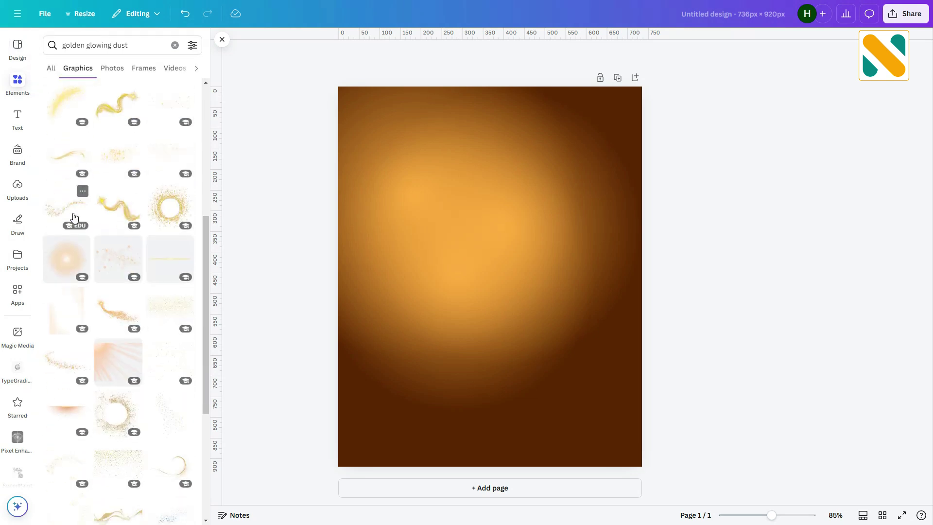
{"action": "scroll", "coordinate": [75, 218], "scroll_direction": "down", "scroll_amount": 8}
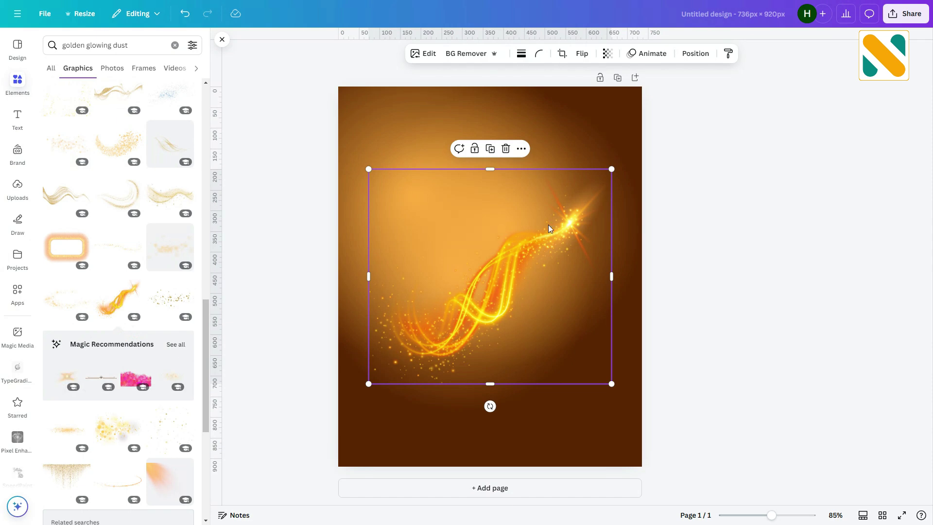
- Flip the golden swirl horizontally and vertically, and enlarge it to the full 736 px page width
{"action": "left_click", "coordinate": [583, 54]}
{"action": "left_click", "coordinate": [586, 79]}
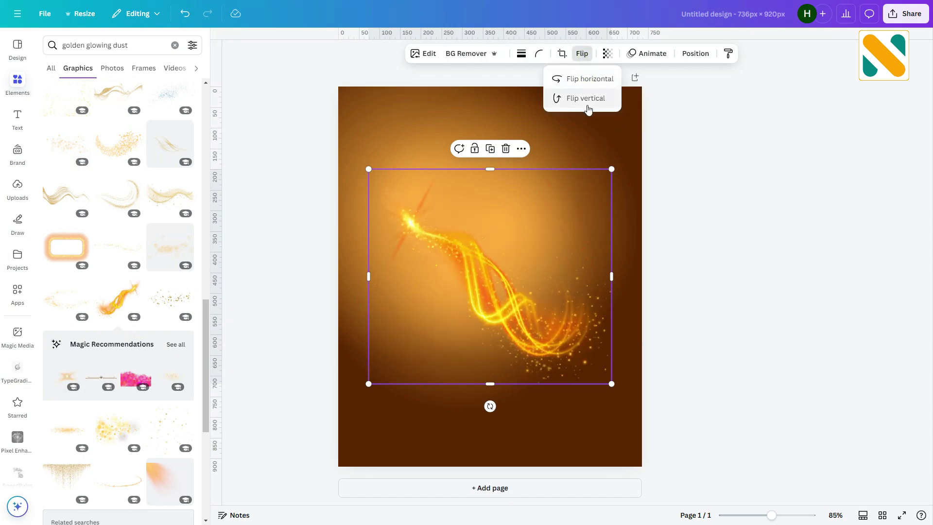
{"action": "left_click", "coordinate": [586, 99]}
{"action": "left_click_drag", "start_coordinate": [610, 171], "coordinate": [642, 142]}
{"action": "left_click_drag", "start_coordinate": [369, 387], "coordinate": [338, 411]}
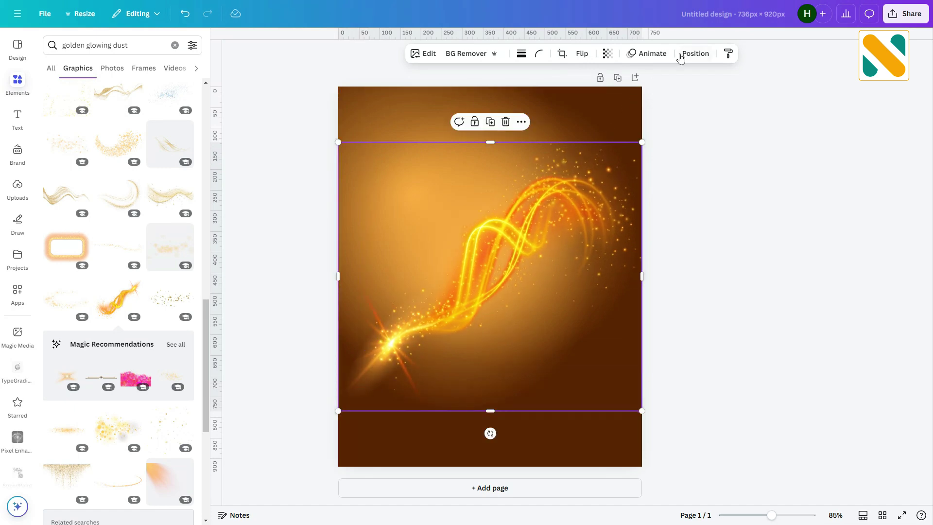
- Send the golden swirl behind the glow graphics and lock it in place
{"action": "left_click", "coordinate": [680, 55]}
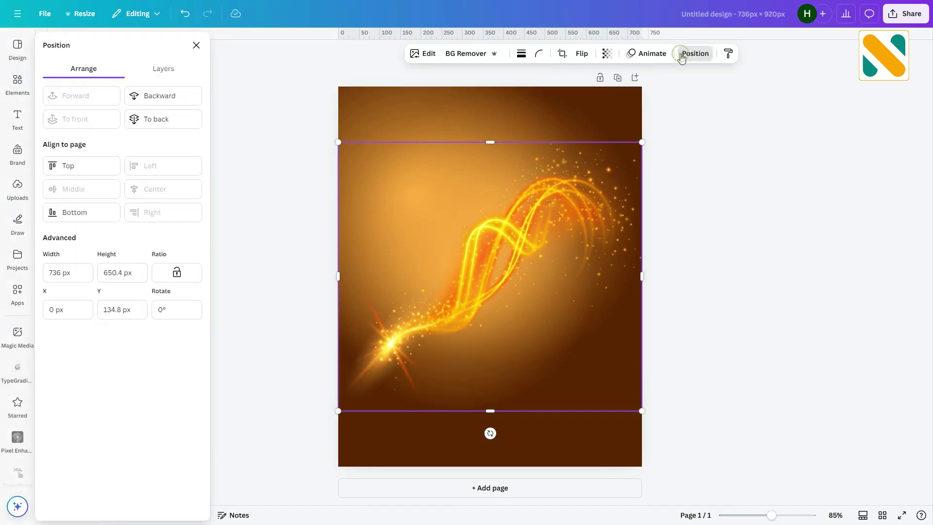
{"action": "left_click", "coordinate": [178, 96]}
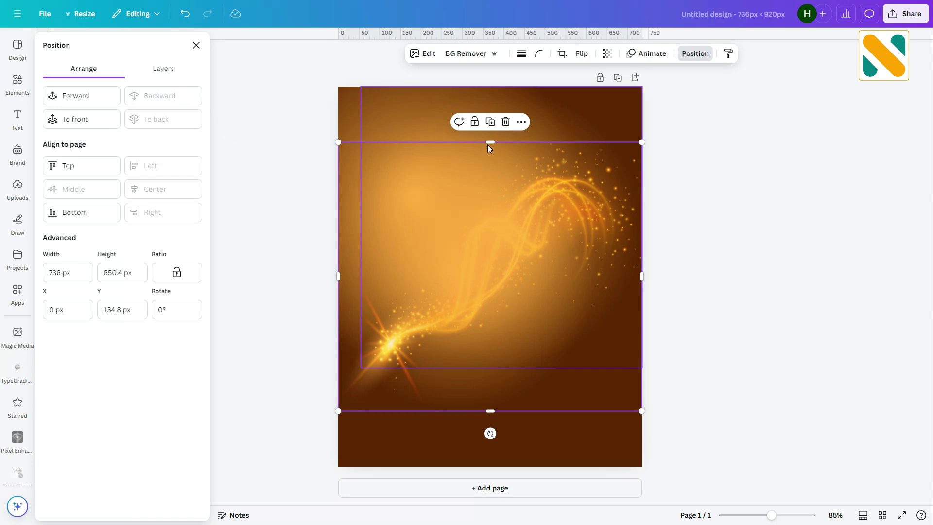
{"action": "left_click", "coordinate": [522, 122]}
{"action": "mouse_move", "coordinate": [584, 356]}
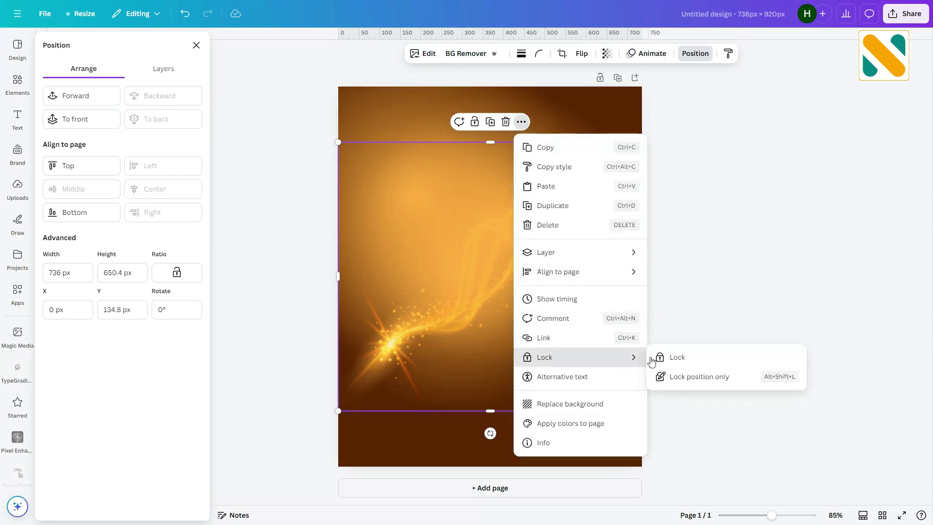
{"action": "left_click", "coordinate": [669, 357]}
{"action": "left_click", "coordinate": [702, 274]}
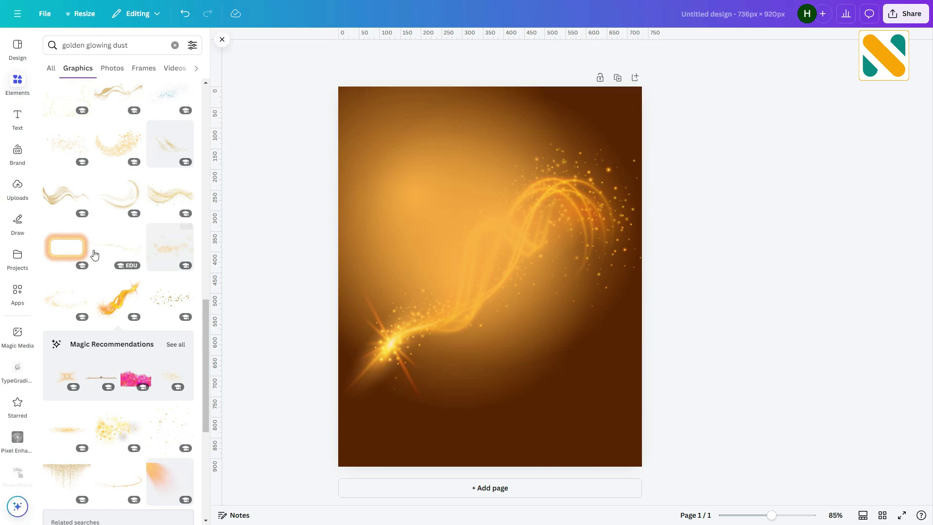
- Upload the Nescafé Gold Blend jar image from the Pictures folder and place it, resized, near the page centre over the swirl
{"action": "left_click", "coordinate": [17, 187]}
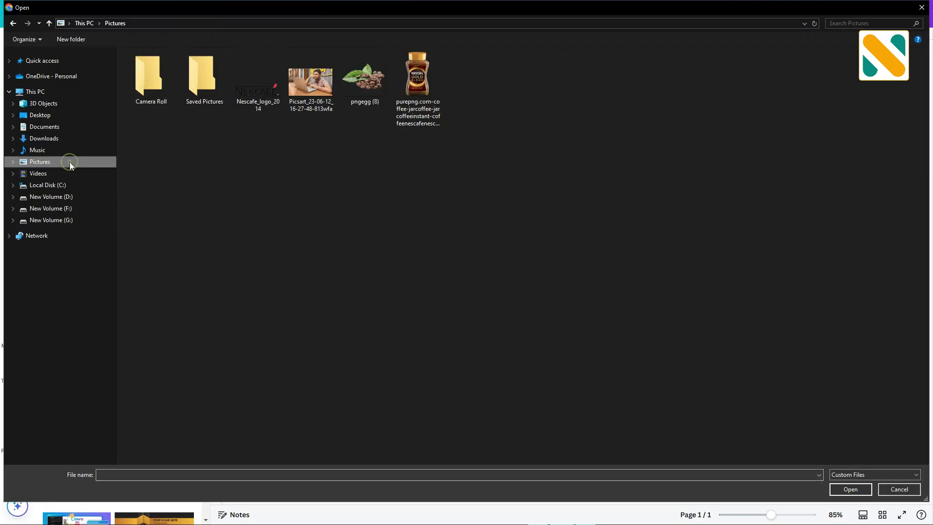
{"action": "double_click", "coordinate": [414, 84]}
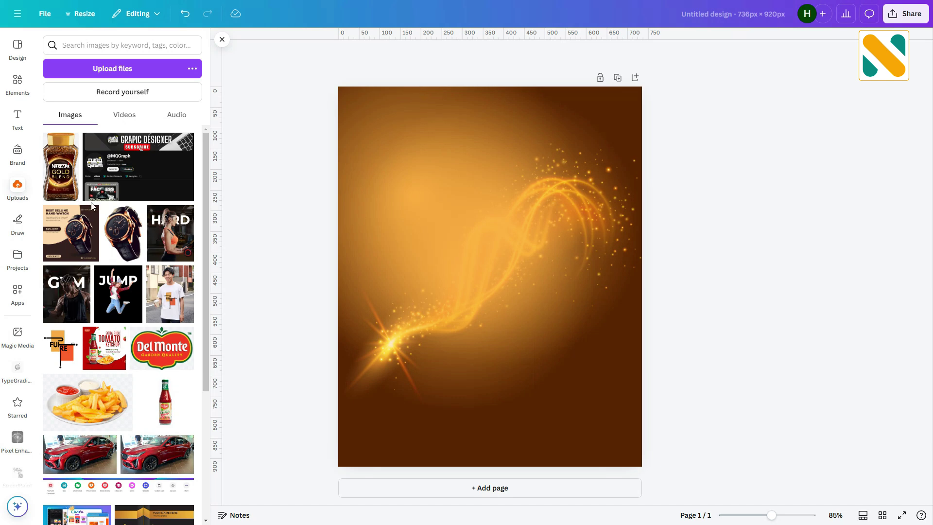
{"action": "left_click", "coordinate": [61, 177]}
{"action": "left_click_drag", "start_coordinate": [559, 404], "coordinate": [552, 381]}
{"action": "left_click_drag", "start_coordinate": [505, 299], "coordinate": [502, 288]}
- Adjust the coffee jar image to brightness 15 and contrast 10
{"action": "left_click", "coordinate": [401, 55]}
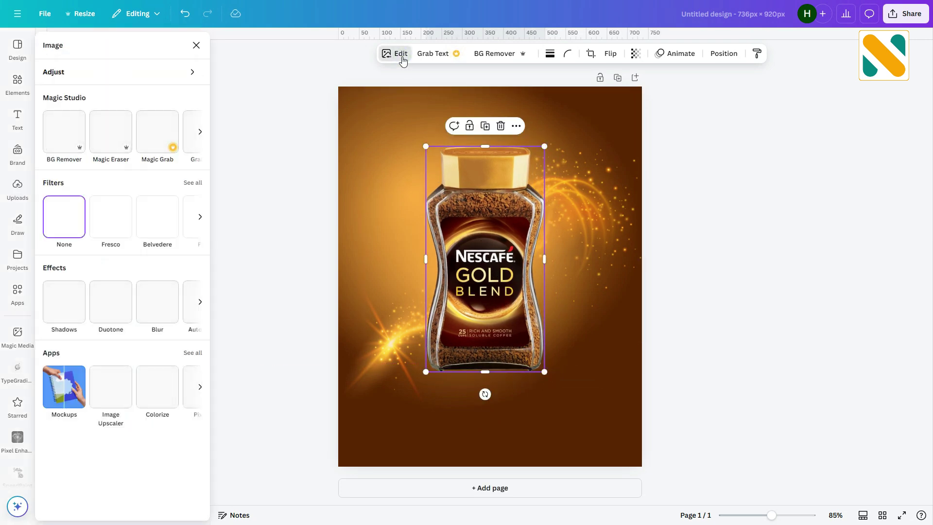
{"action": "left_click", "coordinate": [165, 71]}
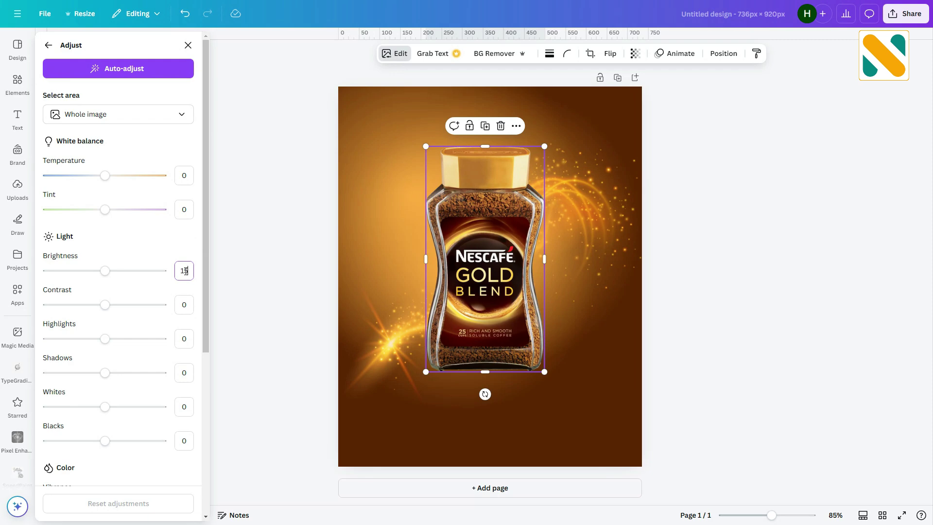
{"action": "left_click", "coordinate": [188, 302]}
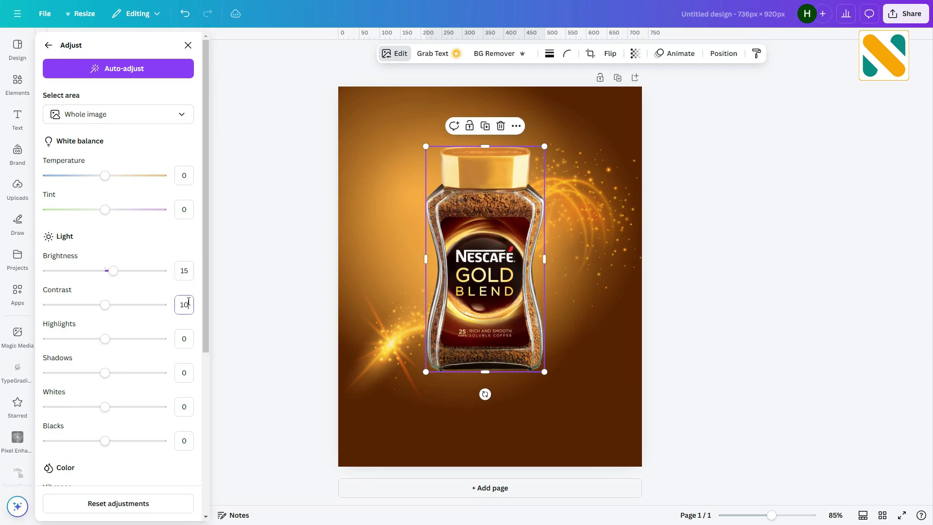
{"action": "left_click", "coordinate": [49, 44]}
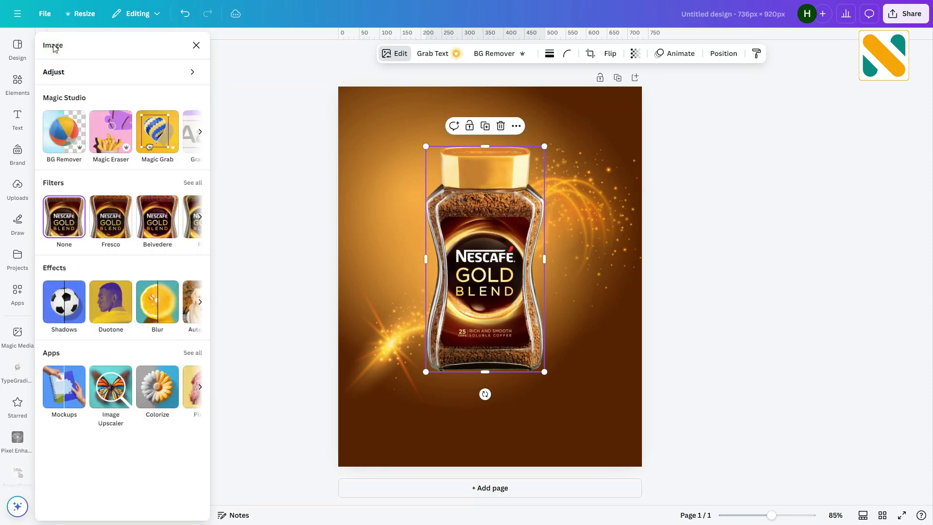
- Apply a Drop shadow to the coffee jar and set the shadow colour to orange #FF9900
{"action": "left_click", "coordinate": [63, 287]}
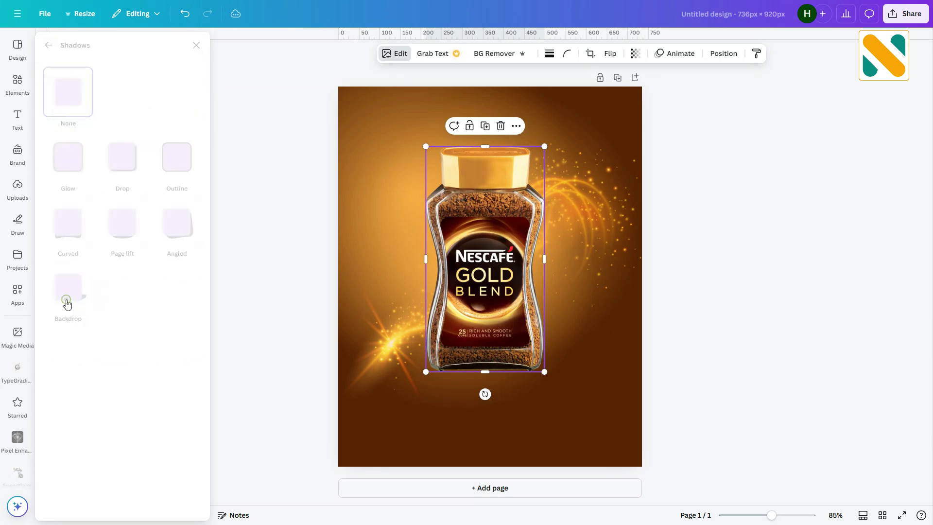
{"action": "left_click", "coordinate": [121, 181]}
{"action": "left_click", "coordinate": [195, 454]}
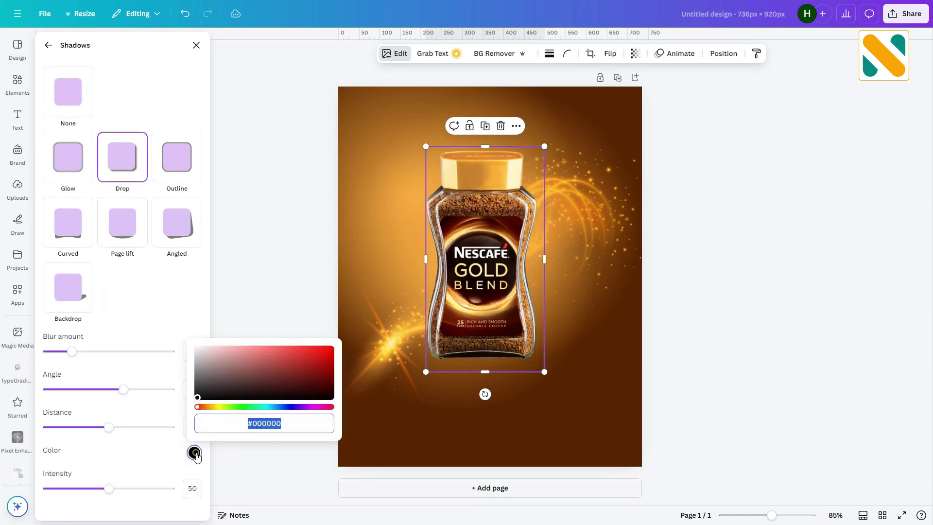
{"action": "left_click", "coordinate": [213, 407]}
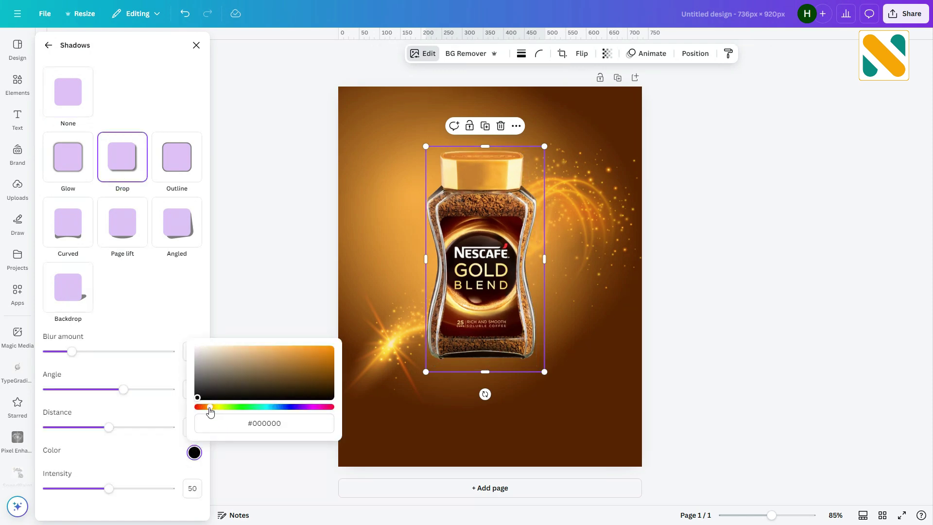
{"action": "left_click_drag", "start_coordinate": [212, 411], "coordinate": [211, 410]}
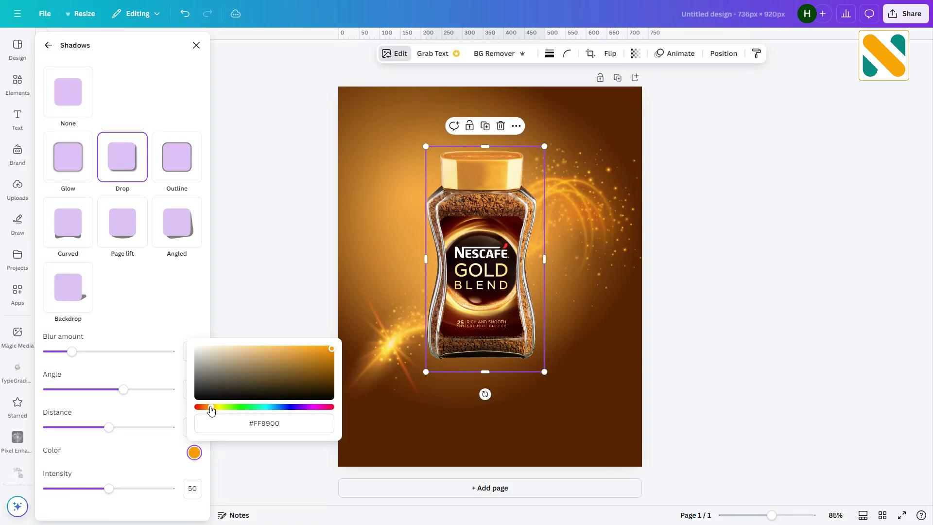
- Set the jar's drop shadow to angle 15, distance 30 and intensity 90, and nudge the jar slightly up and right
{"action": "left_click", "coordinate": [136, 374]}
{"action": "left_click", "coordinate": [198, 395]}
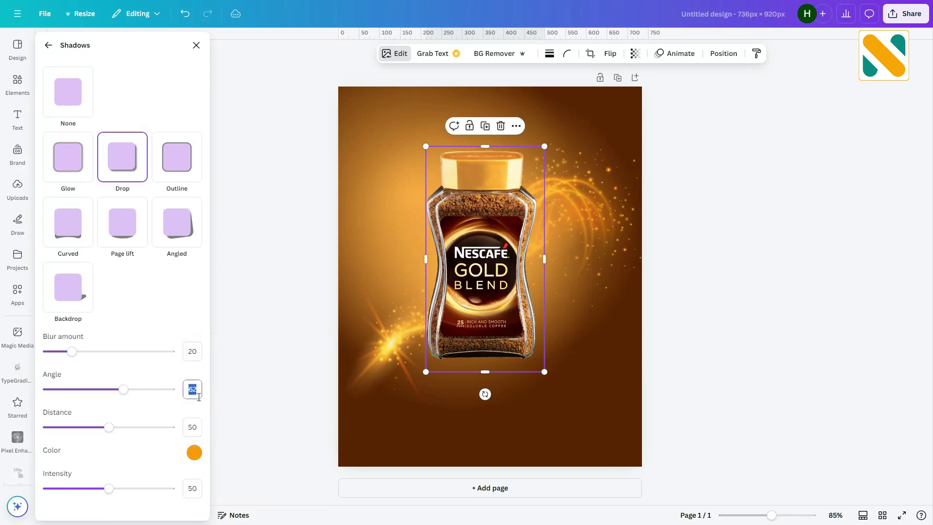
{"action": "left_click", "coordinate": [197, 421]}
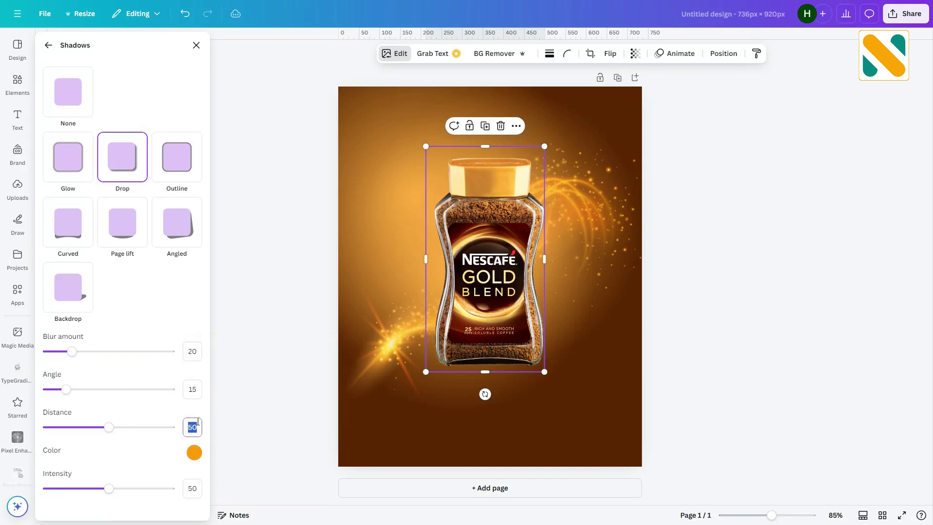
{"action": "left_click", "coordinate": [201, 489]}
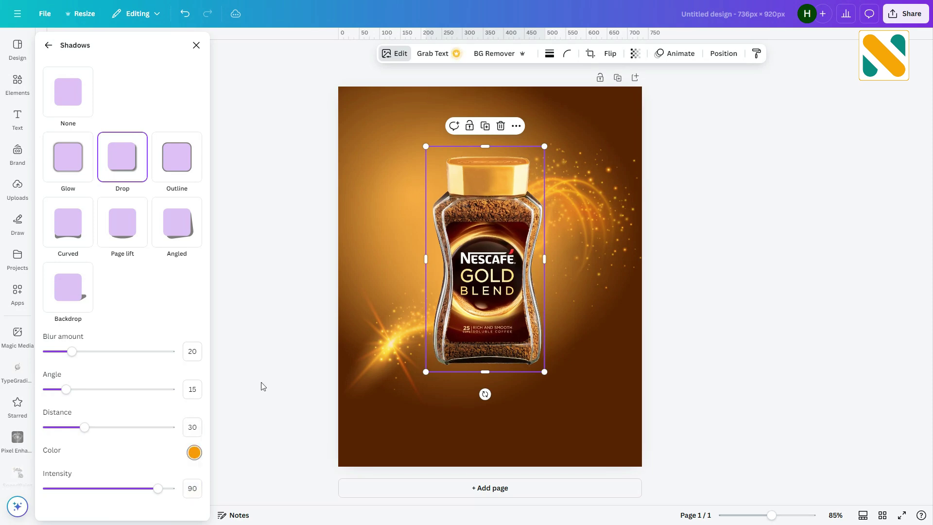
{"action": "left_click", "coordinate": [279, 311]}
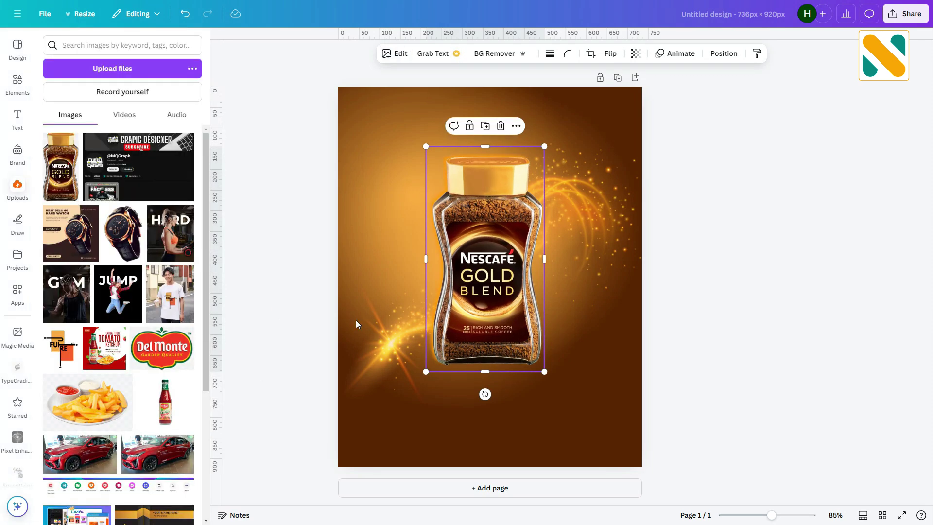
{"action": "left_click_drag", "start_coordinate": [497, 284], "coordinate": [501, 278]}
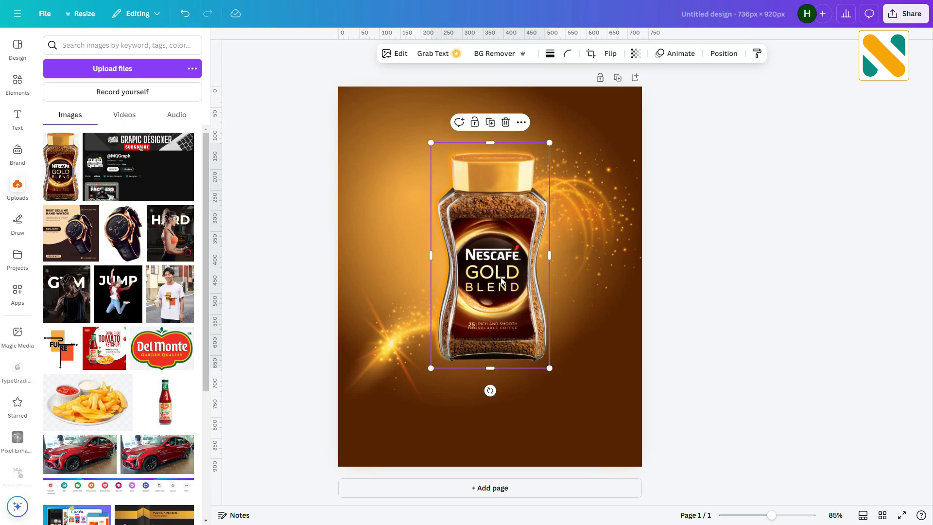
- Duplicate the coffee jar, flip the copy vertically and align it directly beneath the original as a reflection
{"action": "left_click", "coordinate": [490, 122]}
{"action": "left_click_drag", "start_coordinate": [506, 206], "coordinate": [513, 267]}
{"action": "left_click", "coordinate": [610, 54]}
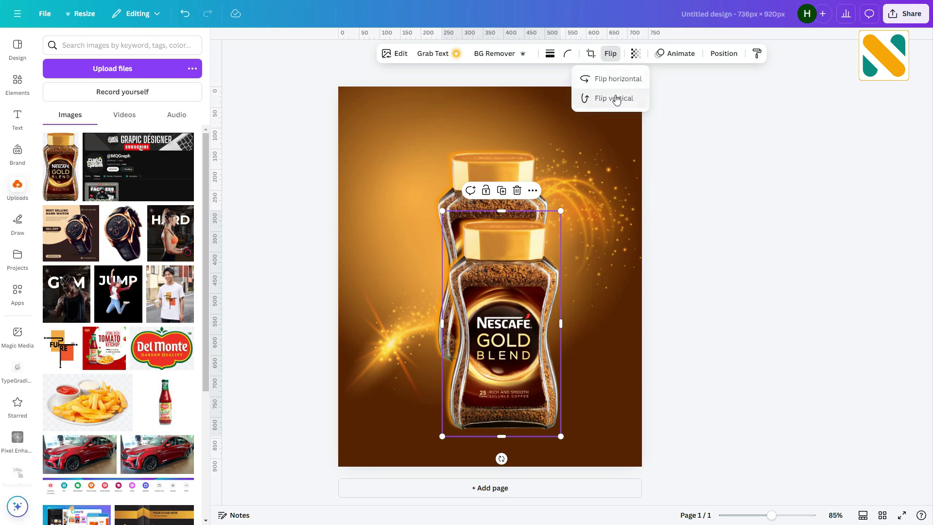
{"action": "left_click", "coordinate": [616, 99]}
{"action": "left_click_drag", "start_coordinate": [512, 261], "coordinate": [495, 404]}
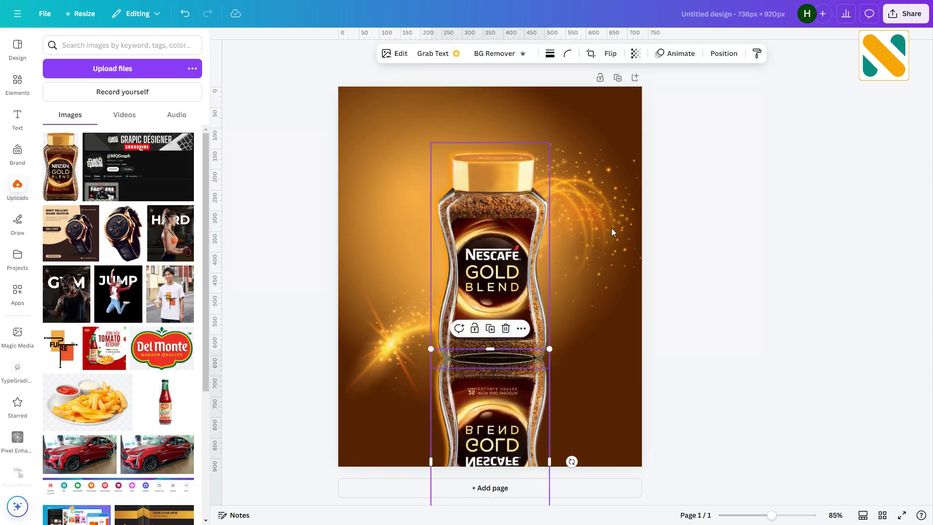
- Set the reflected jar's transparency to 10 and lock it in place
{"action": "left_click", "coordinate": [636, 53]}
{"action": "left_click_drag", "start_coordinate": [658, 93], "coordinate": [595, 99]}
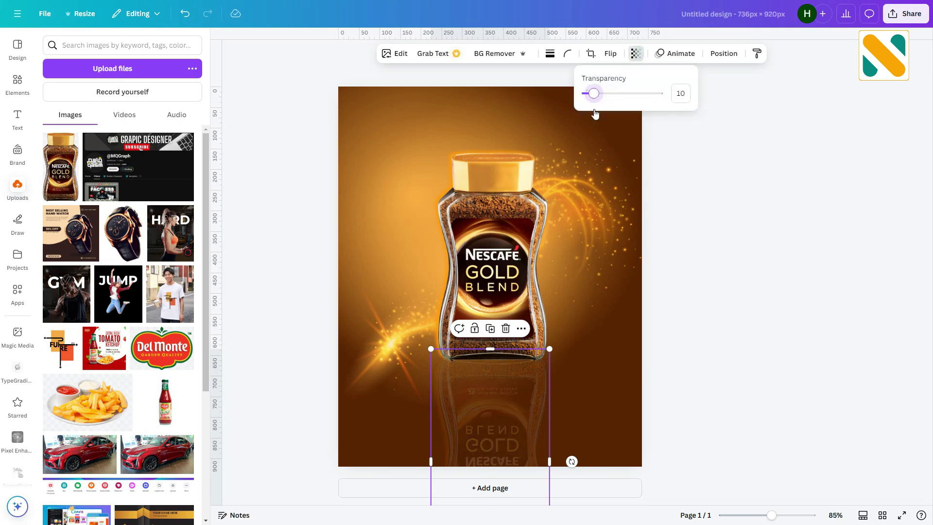
{"action": "left_click", "coordinate": [680, 310]}
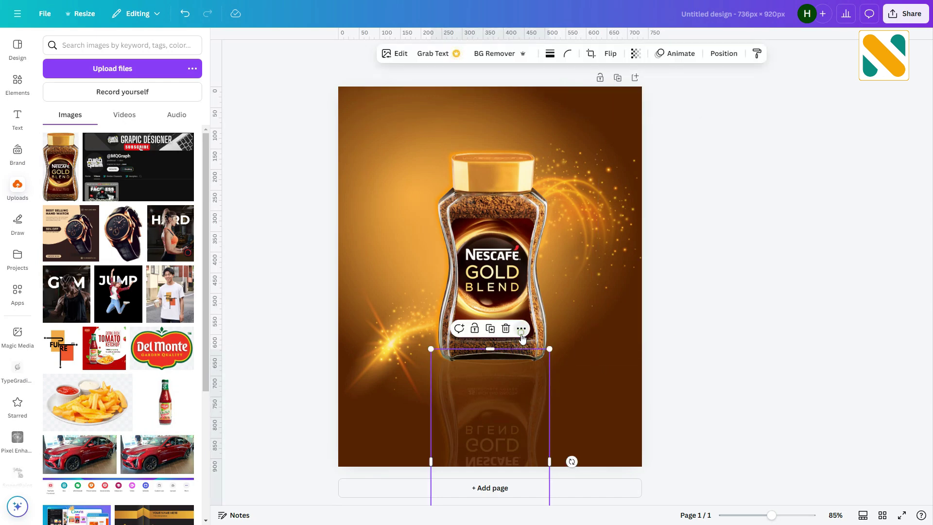
{"action": "left_click", "coordinate": [521, 334]}
{"action": "mouse_move", "coordinate": [607, 227]}
{"action": "left_click", "coordinate": [676, 226]}
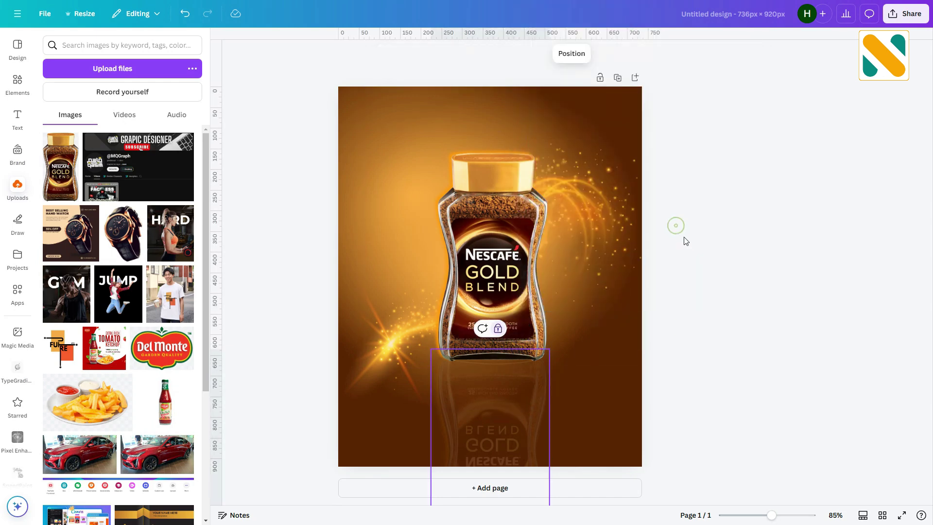
{"action": "left_click", "coordinate": [700, 263]}
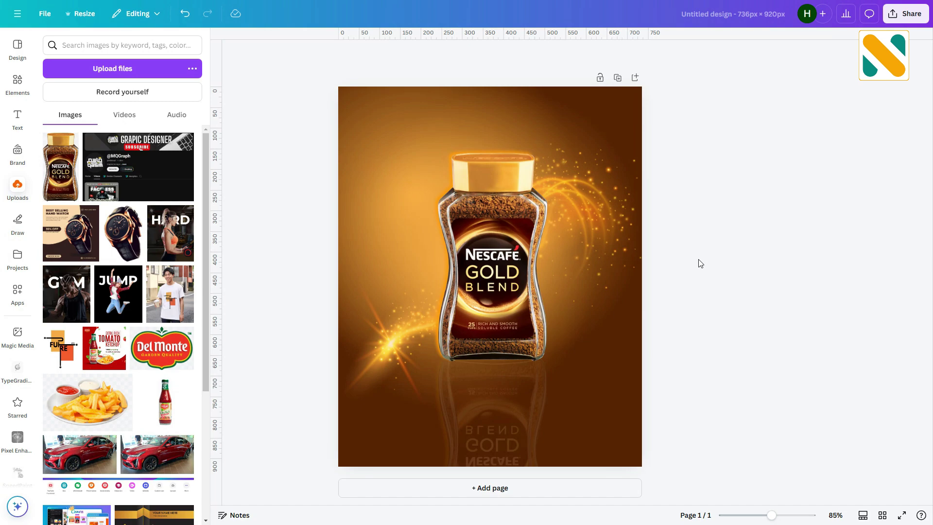
- Upload the coffee beans image pngegg (8) from the Pictures folder and place it, reduced in size, over the jar's lower right corner
{"action": "left_click", "coordinate": [131, 68]}
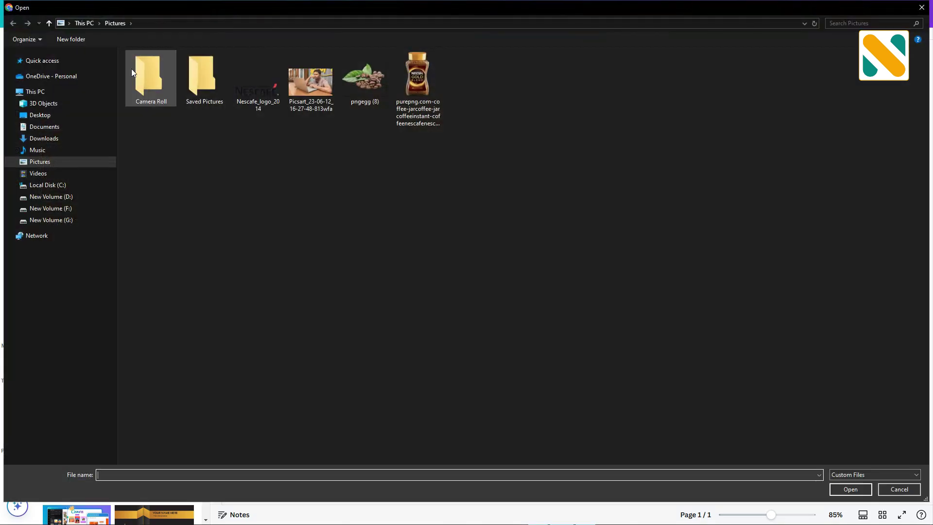
{"action": "double_click", "coordinate": [378, 94]}
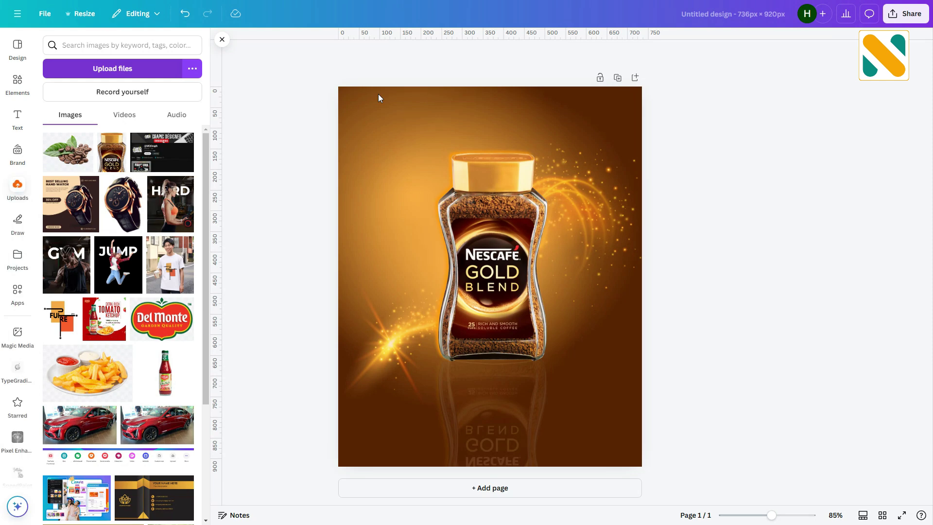
{"action": "left_click", "coordinate": [61, 149]}
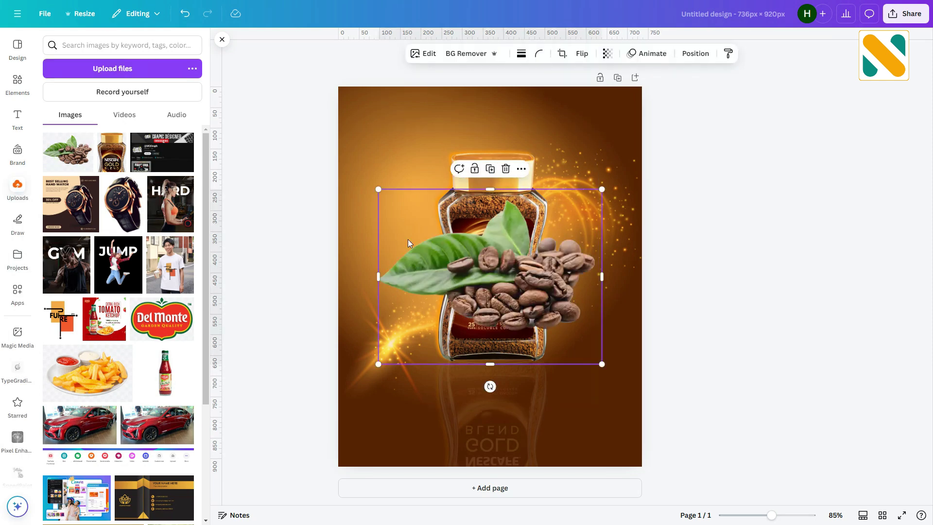
{"action": "left_click_drag", "start_coordinate": [379, 191], "coordinate": [475, 283]}
{"action": "left_click_drag", "start_coordinate": [540, 345], "coordinate": [536, 356]}
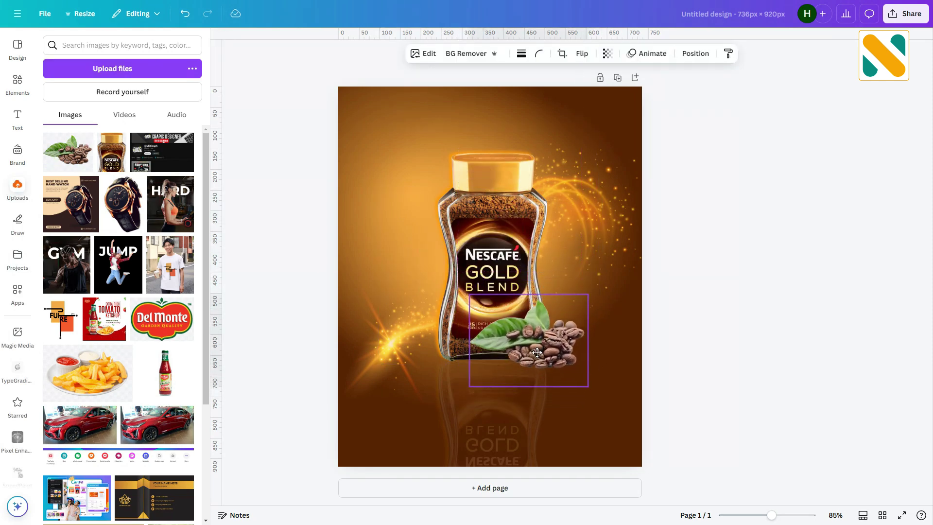
{"action": "left_click_drag", "start_coordinate": [472, 293], "coordinate": [475, 301]}
{"action": "left_click_drag", "start_coordinate": [532, 346], "coordinate": [527, 354]}
- Apply the Flint filter to the coffee beans image
{"action": "left_click", "coordinate": [423, 54]}
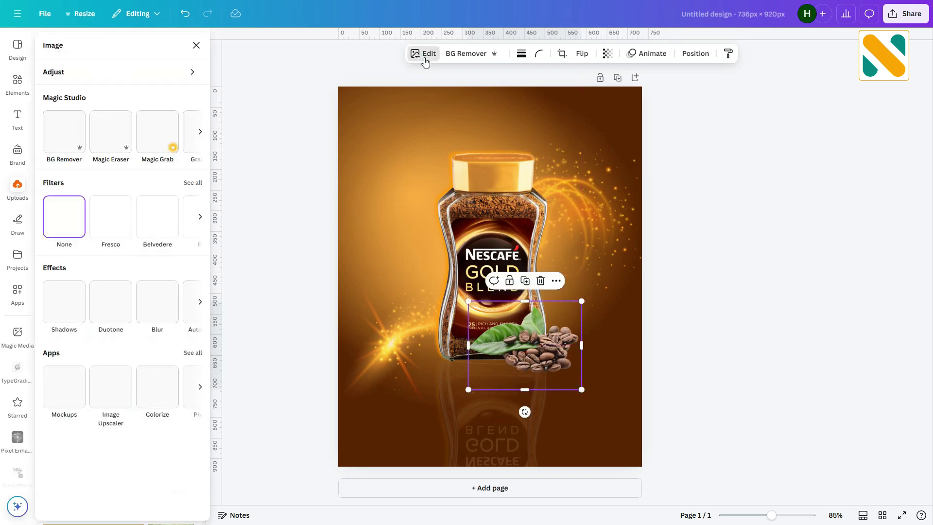
{"action": "left_click", "coordinate": [191, 183]}
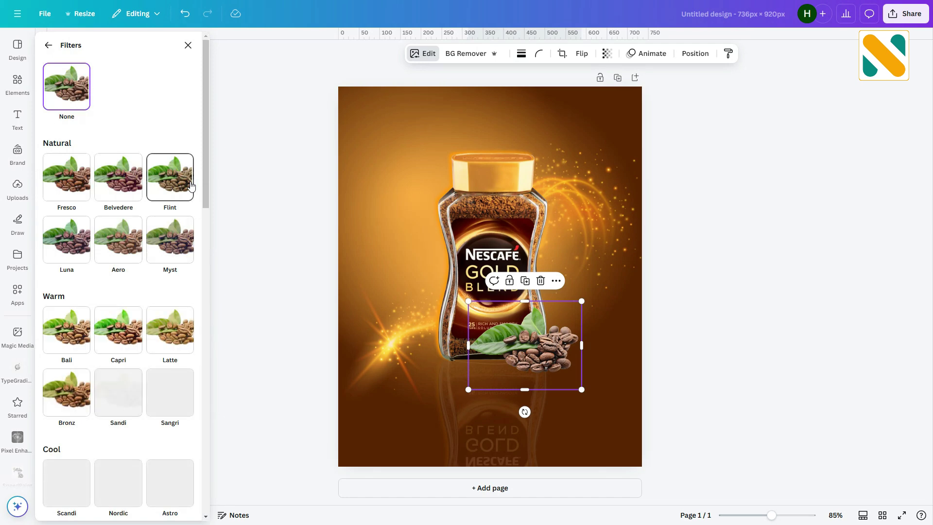
{"action": "left_click", "coordinate": [192, 185]}
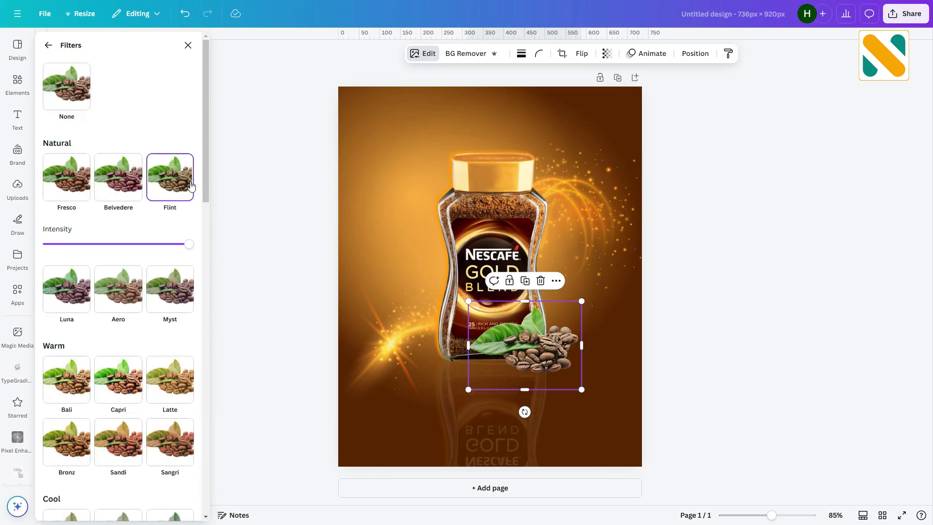
{"action": "left_click", "coordinate": [292, 206]}
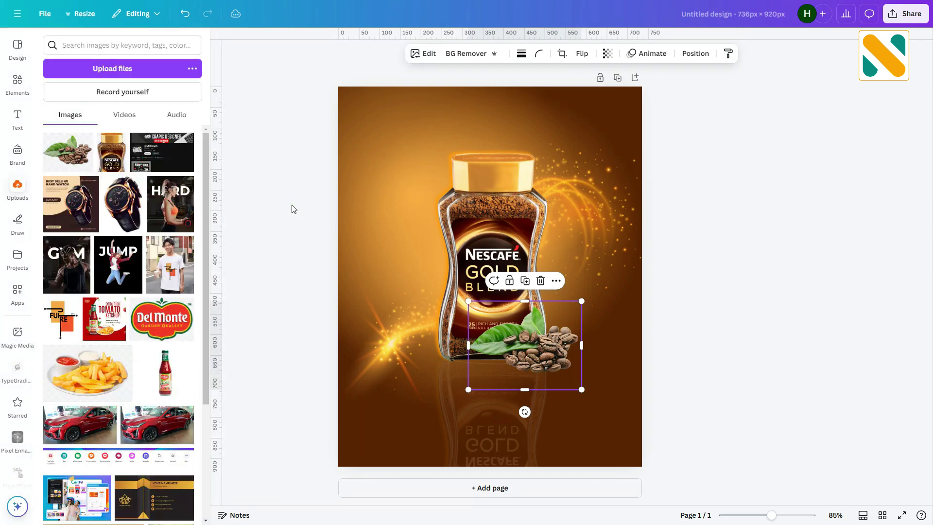
{"action": "left_click", "coordinate": [292, 206]}
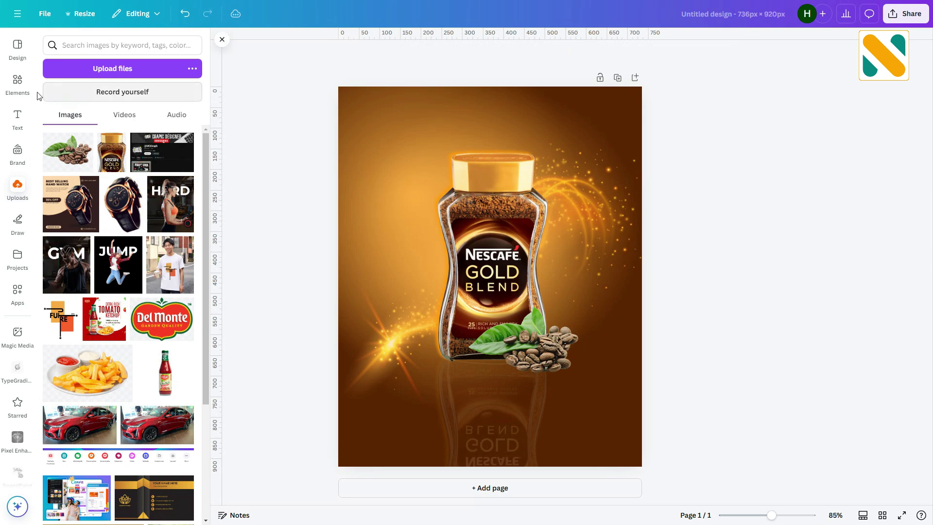
- Search the graphics for "shadow" and place a soft black shadow, reduced and rotated diagonally, over the coffee beans
{"action": "left_click", "coordinate": [18, 83]}
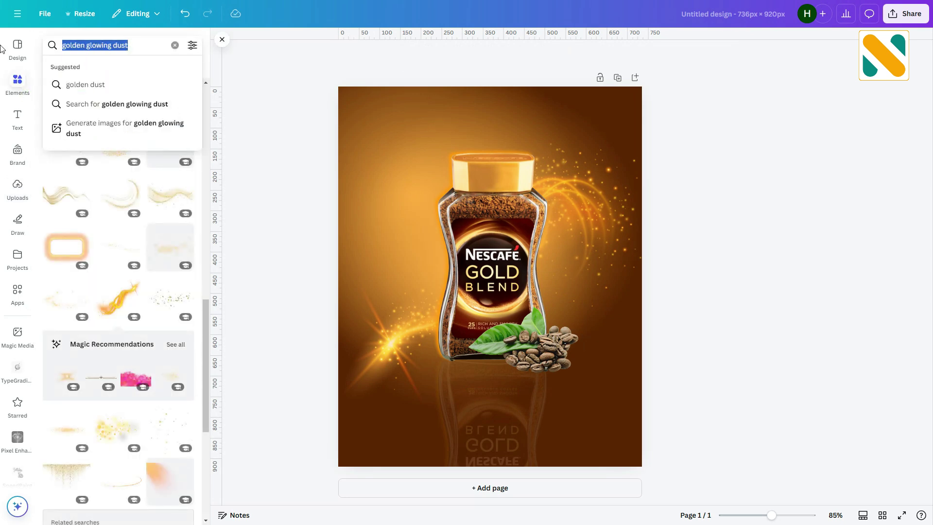
{"action": "type", "text": "shadow"}
{"action": "key", "text": "Return"}
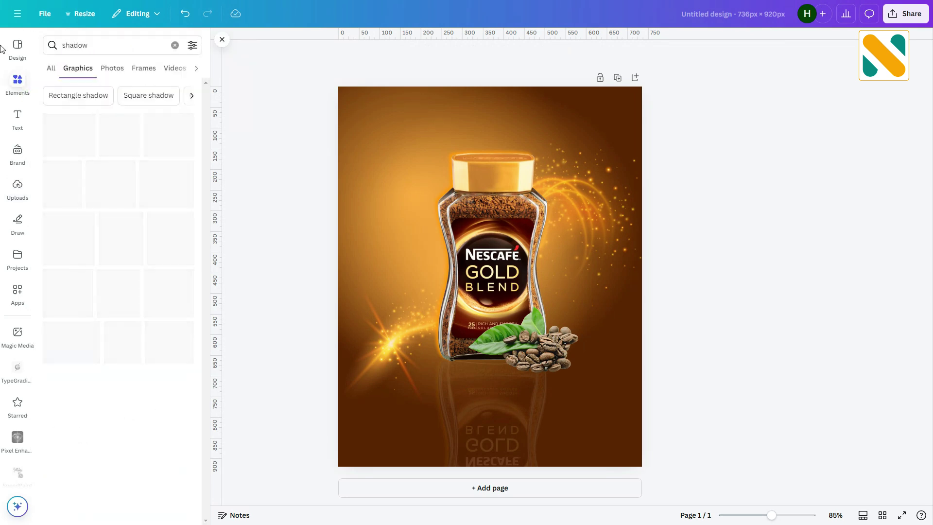
{"action": "scroll", "coordinate": [150, 414], "scroll_direction": "down", "scroll_amount": 2}
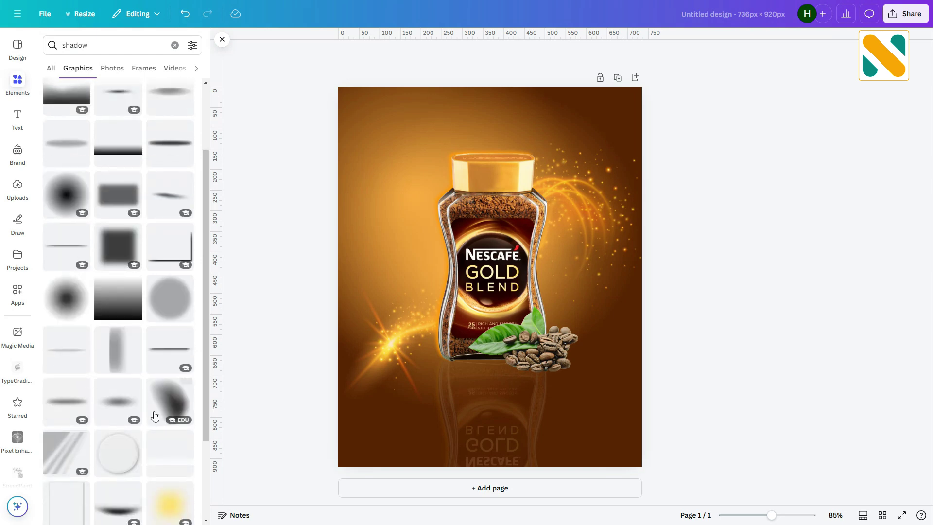
{"action": "left_click", "coordinate": [169, 413]}
{"action": "left_click_drag", "start_coordinate": [433, 206], "coordinate": [480, 264]}
{"action": "left_click_drag", "start_coordinate": [516, 368], "coordinate": [531, 389]}
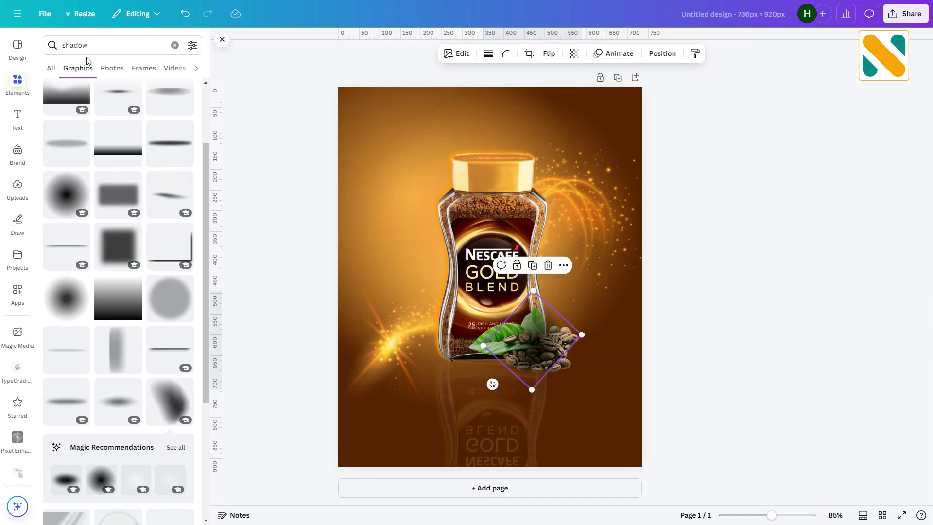
- Search the photos for "coffee cup" and place the yellow cup with the coffee splash, reduced in size, over the beans
{"action": "left_click", "coordinate": [44, 46]}
{"action": "type", "text": "co"}
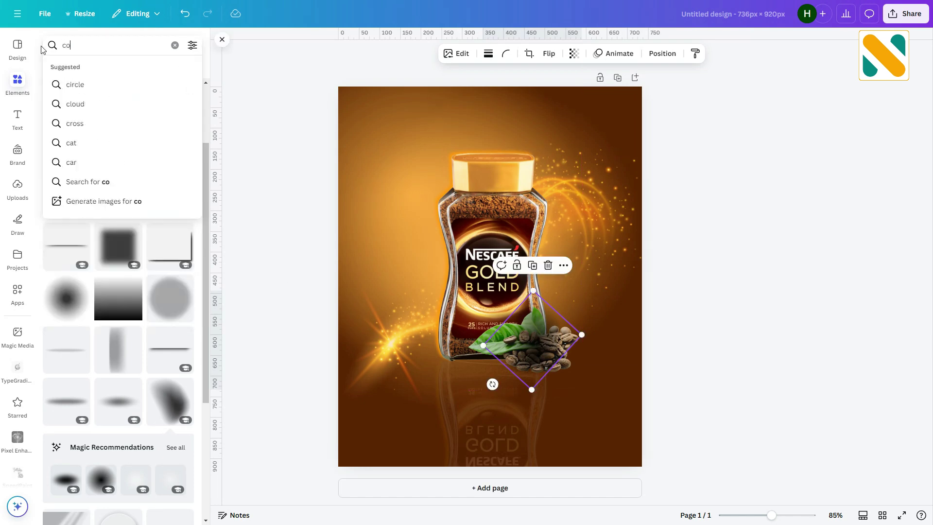
{"action": "type", "text": "ffee cup"}
{"action": "key", "text": "Return"}
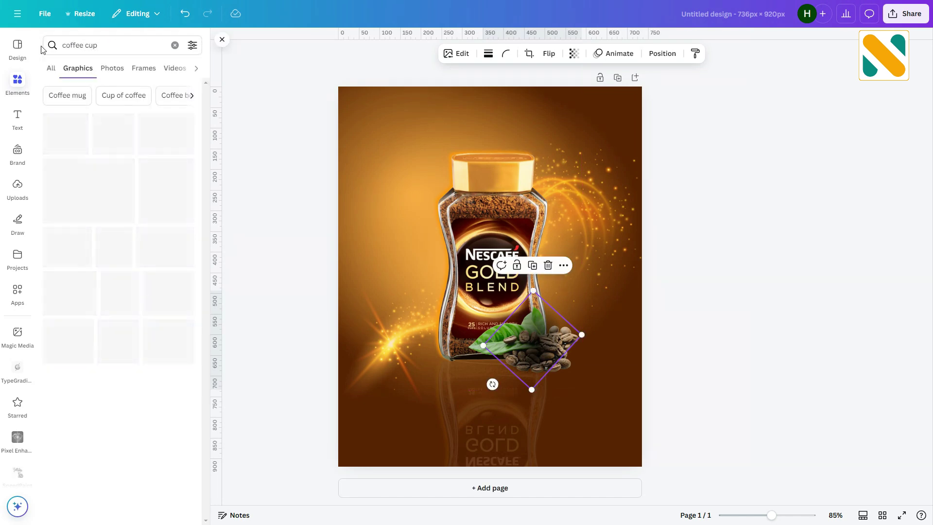
{"action": "left_click", "coordinate": [107, 68]}
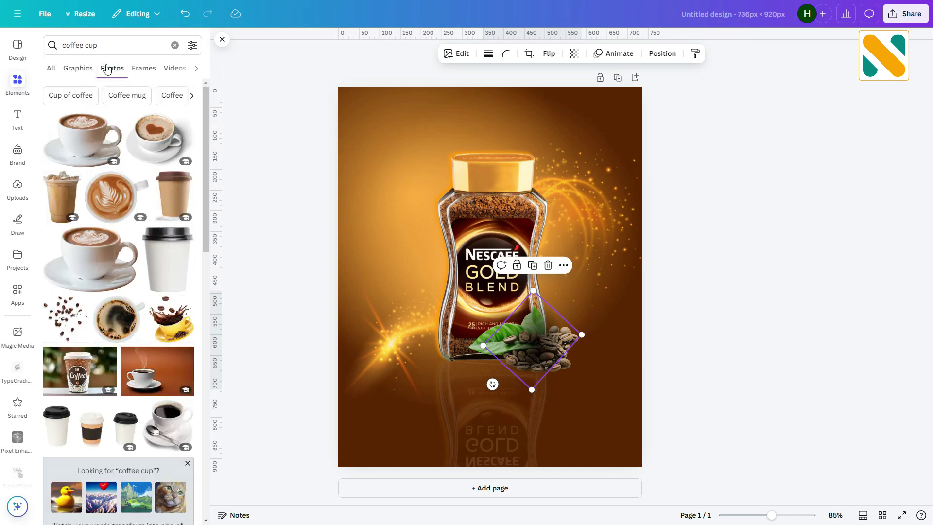
{"action": "scroll", "coordinate": [130, 209], "scroll_direction": "down", "scroll_amount": 1}
{"action": "left_click", "coordinate": [162, 271]}
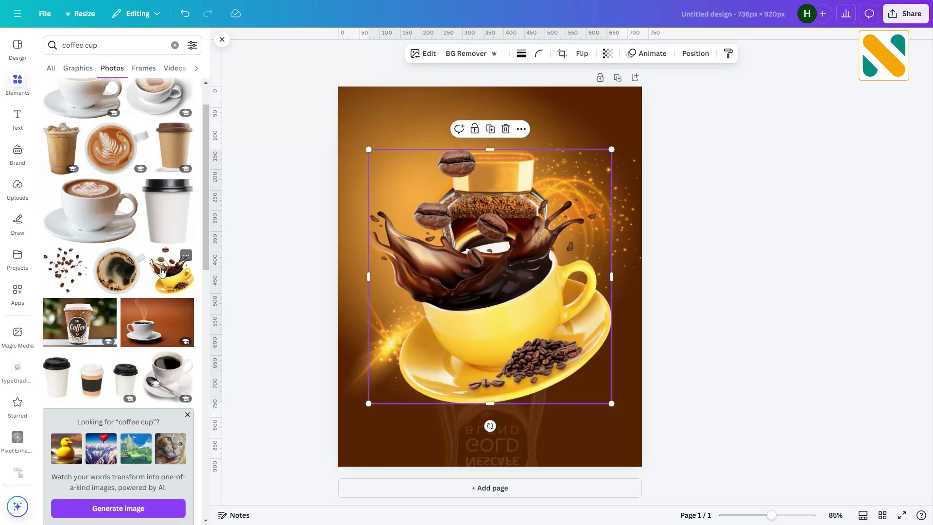
{"action": "left_click_drag", "start_coordinate": [368, 149], "coordinate": [508, 294]}
{"action": "left_click_drag", "start_coordinate": [558, 342], "coordinate": [556, 334]}
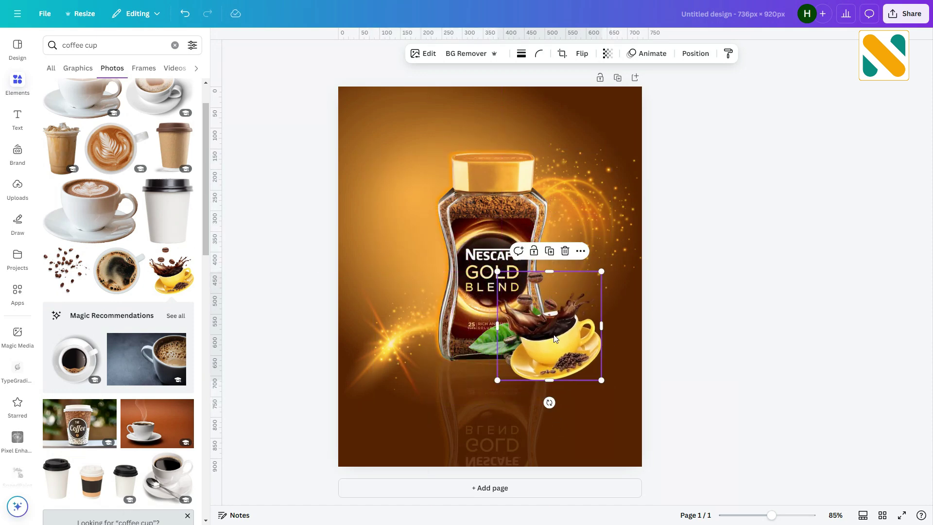
- Apply the warm Sangri filter to the coffee cup photo
{"action": "left_click", "coordinate": [421, 54]}
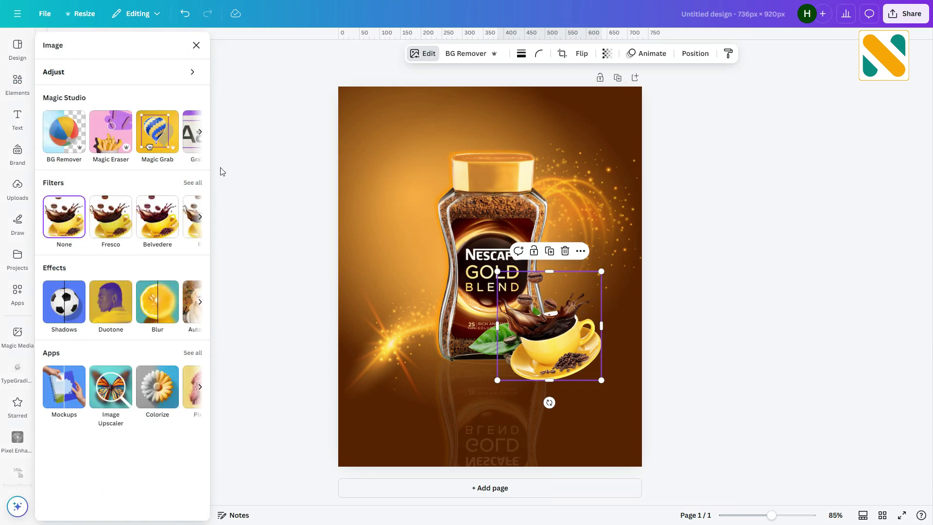
{"action": "left_click", "coordinate": [197, 183]}
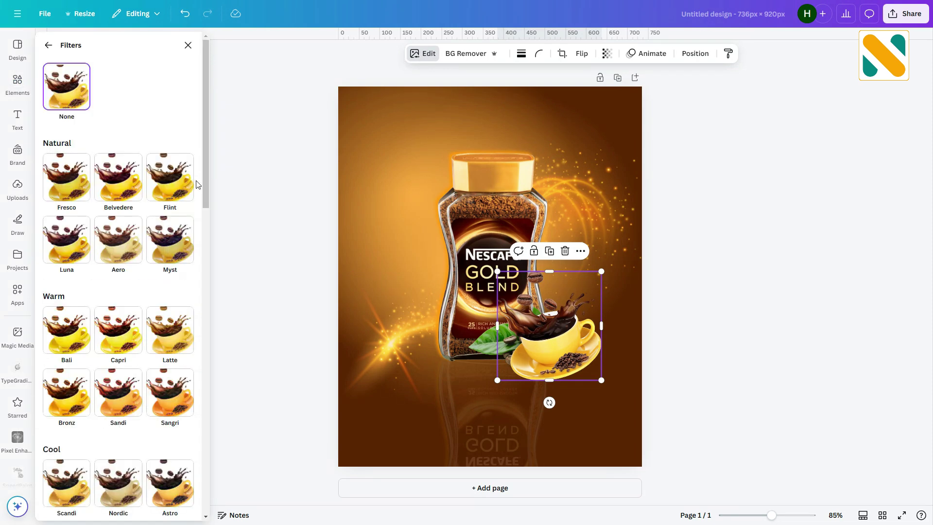
{"action": "left_click", "coordinate": [165, 398]}
{"action": "key", "text": "Escape"}
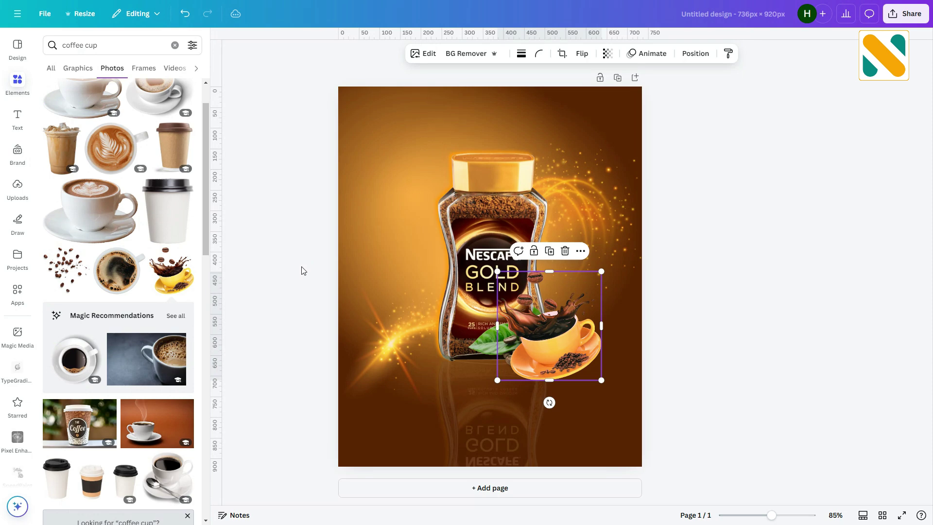
- Search the graphics for "shadow" and add the soft black curved shadow to the poster
{"action": "left_click", "coordinate": [105, 46]}
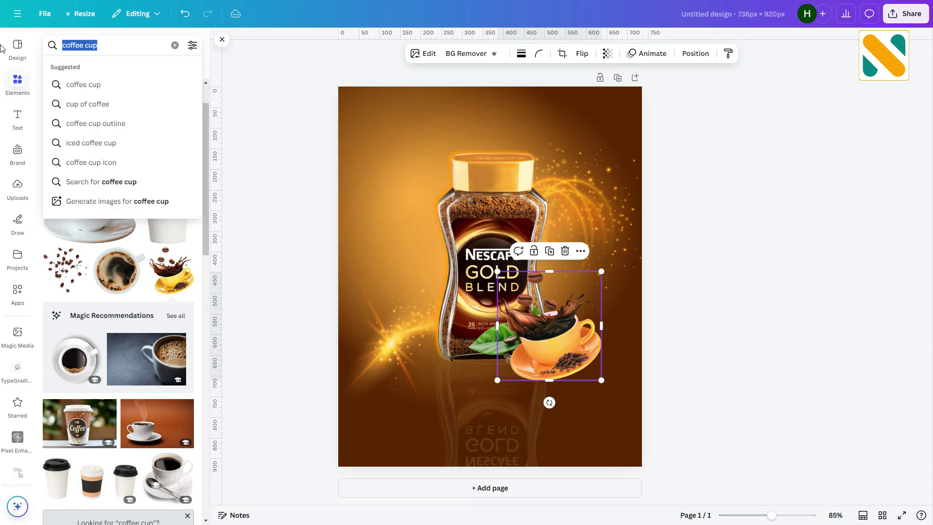
{"action": "type", "text": "shdow"}
{"action": "key", "text": "Return"}
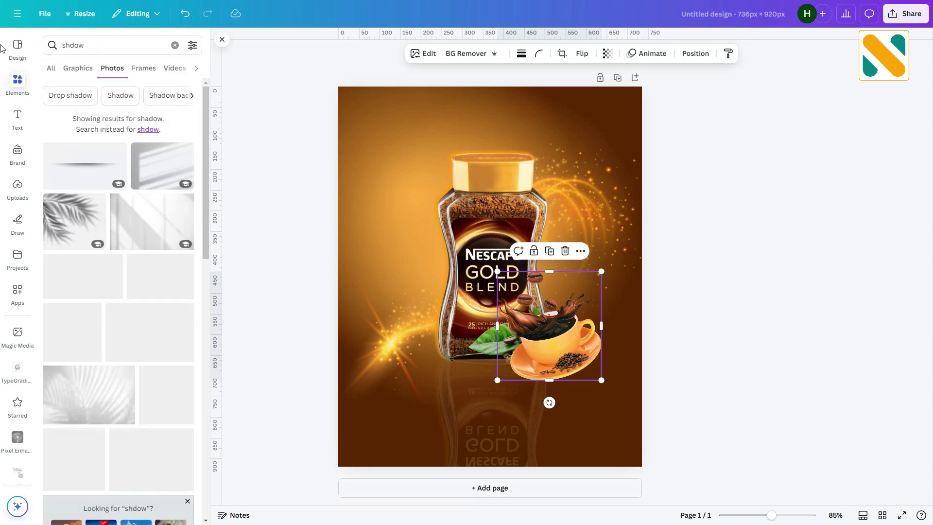
{"action": "left_click", "coordinate": [80, 71]}
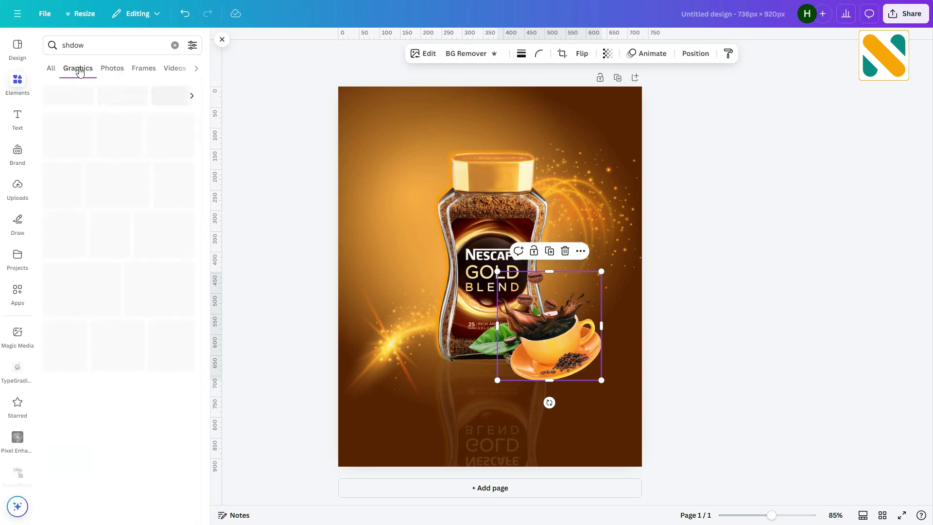
{"action": "scroll", "coordinate": [118, 291], "scroll_direction": "down", "scroll_amount": 5}
{"action": "left_click", "coordinate": [118, 342]}
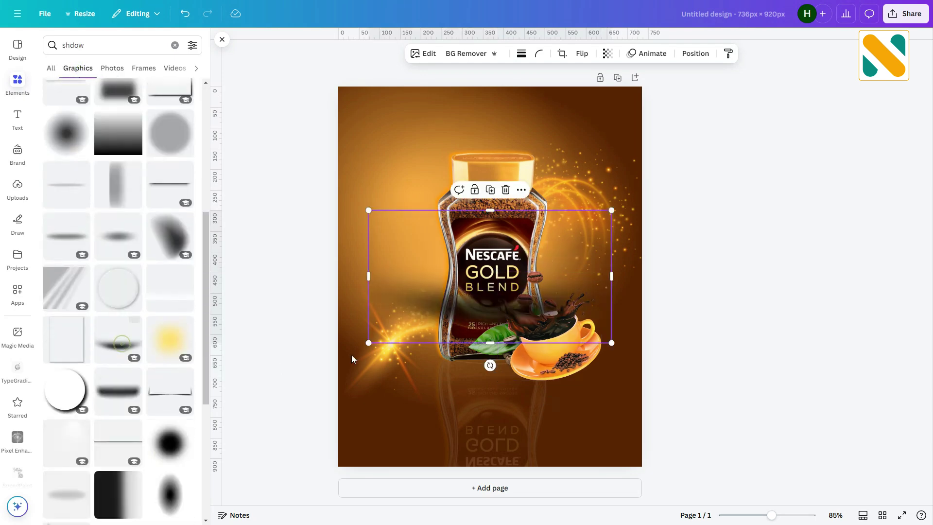
- Rotate the shadow to about -26°, reduce it to about 210 × 115 px and place it under the coffee cup's saucer
{"action": "left_click_drag", "start_coordinate": [490, 365], "coordinate": [528, 357]}
{"action": "left_click_drag", "start_coordinate": [351, 269], "coordinate": [508, 279]}
{"action": "left_click_drag", "start_coordinate": [566, 280], "coordinate": [608, 371]}
{"action": "left_click", "coordinate": [695, 54]}
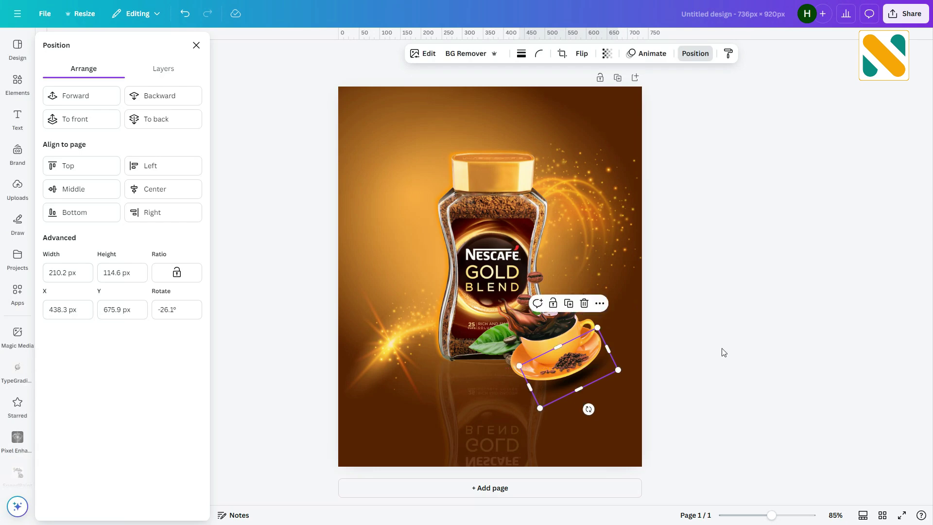
{"action": "left_click", "coordinate": [723, 352]}
{"action": "left_click", "coordinate": [723, 351]}
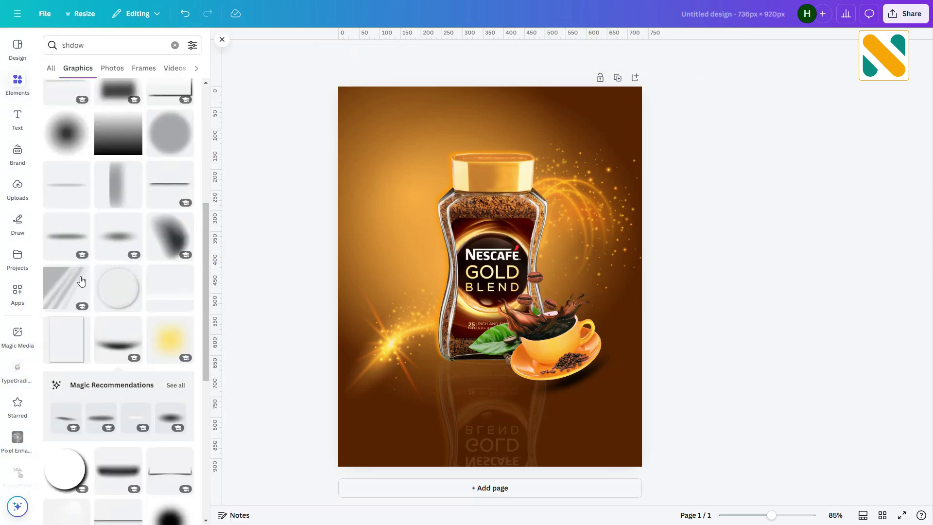
- Add the uploaded Nescafé logo, reduce it and center it below the product jar
{"action": "left_click", "coordinate": [17, 190]}
{"action": "left_click", "coordinate": [112, 69]}
{"action": "double_click", "coordinate": [267, 95]}
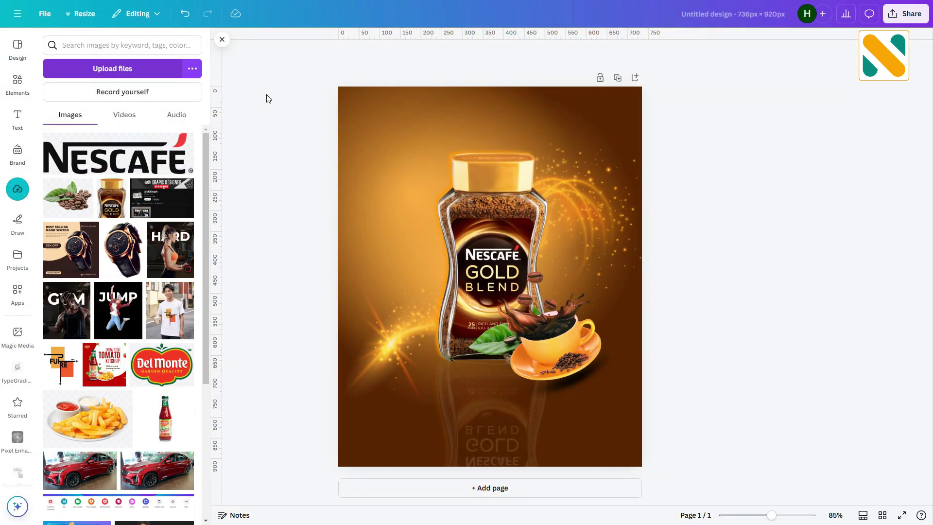
{"action": "left_click", "coordinate": [118, 154]}
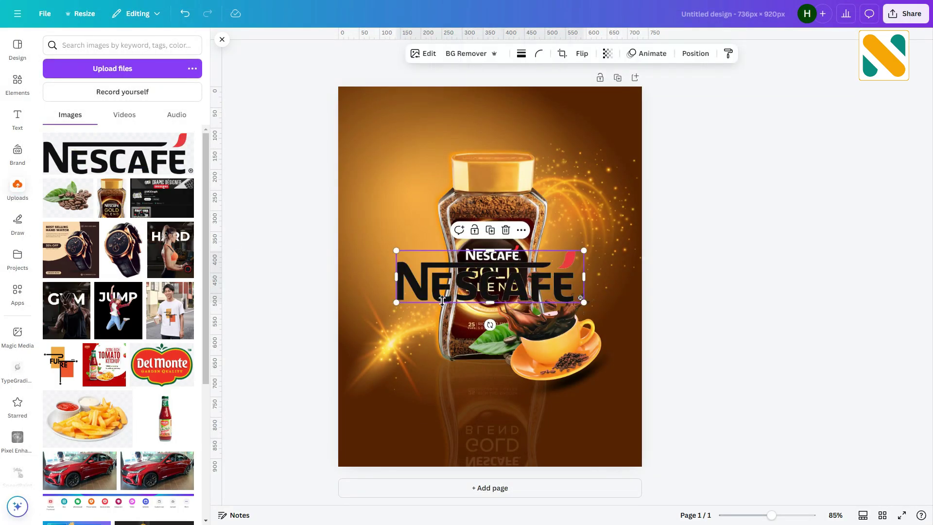
{"action": "left_click_drag", "start_coordinate": [431, 299], "coordinate": [433, 422]}
{"action": "left_click_drag", "start_coordinate": [397, 375], "coordinate": [477, 401]}
{"action": "left_click_drag", "start_coordinate": [533, 421], "coordinate": [496, 434]}
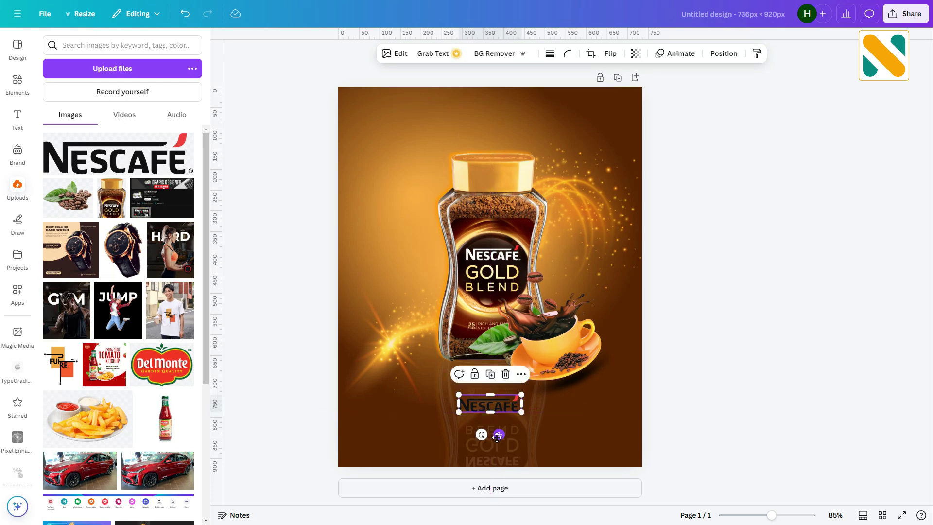
- Turn the logo white: brightness, contrast, highlights, shadows and whites 100, blacks -100, and saturation fully lowered
{"action": "left_click", "coordinate": [389, 53]}
{"action": "left_click", "coordinate": [131, 78]}
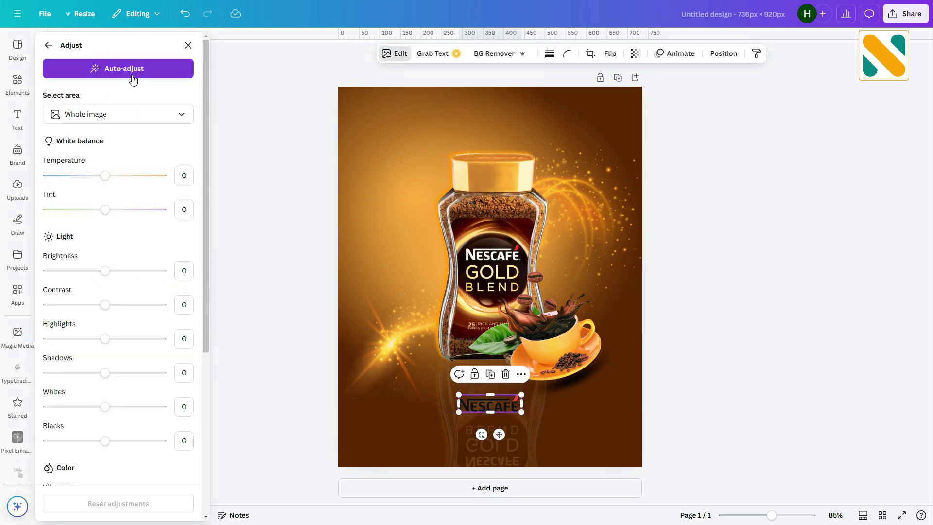
{"action": "left_click_drag", "start_coordinate": [111, 276], "coordinate": [244, 285]}
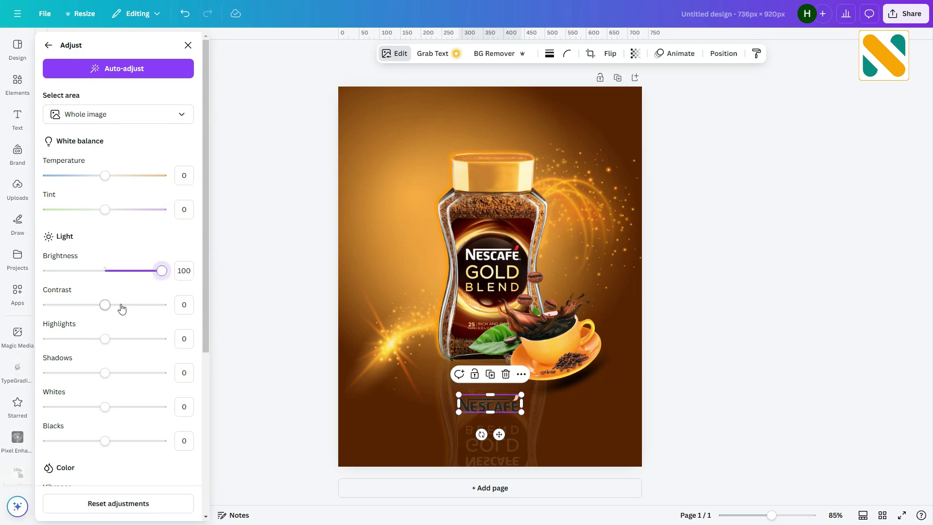
{"action": "left_click", "coordinate": [164, 305]}
{"action": "left_click_drag", "start_coordinate": [122, 345], "coordinate": [165, 339]}
{"action": "left_click", "coordinate": [163, 372]}
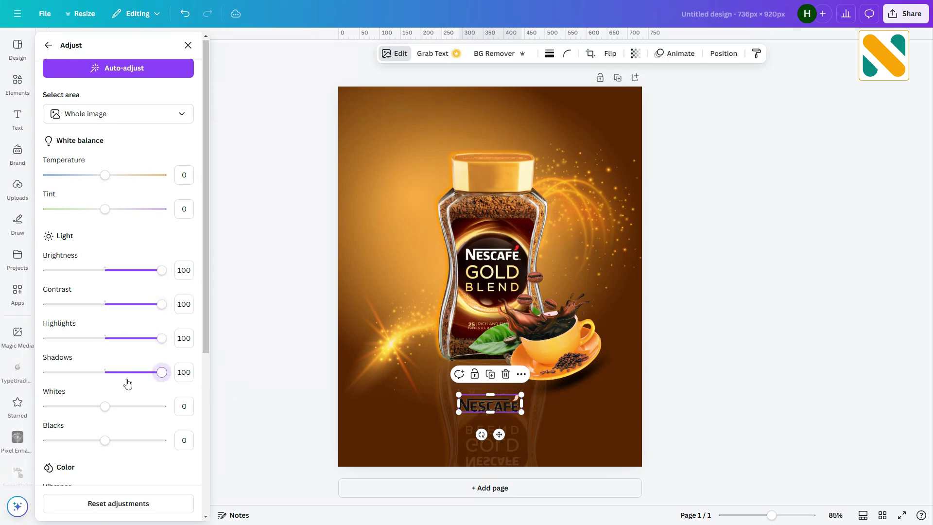
{"action": "left_click_drag", "start_coordinate": [103, 406], "coordinate": [251, 419]}
{"action": "left_click_drag", "start_coordinate": [105, 441], "coordinate": [46, 440]}
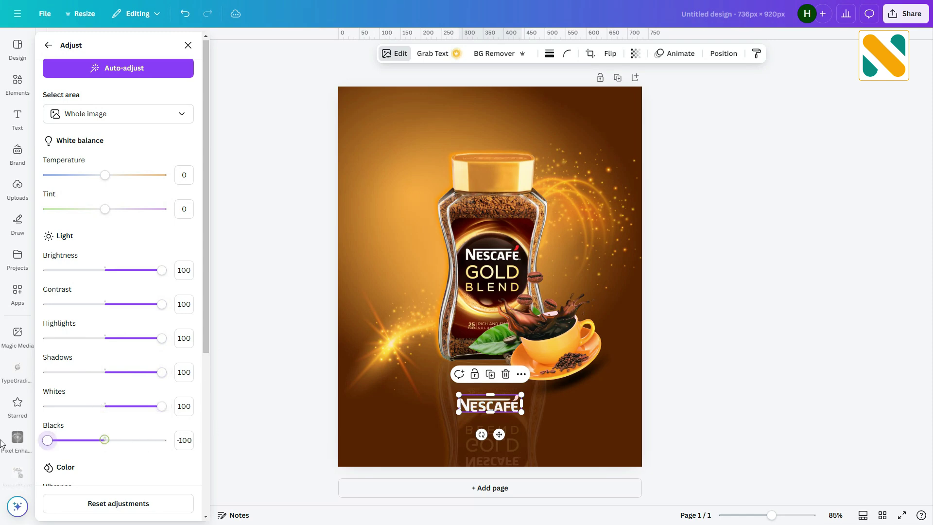
{"action": "scroll", "coordinate": [108, 464], "scroll_direction": "down", "scroll_amount": 4}
{"action": "scroll", "coordinate": [108, 464], "scroll_direction": "down", "scroll_amount": 1}
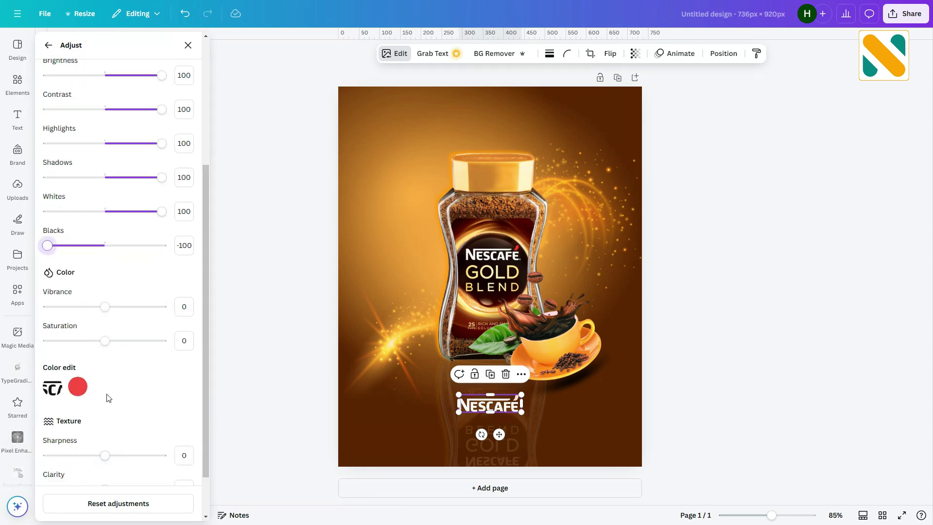
{"action": "left_click_drag", "start_coordinate": [107, 342], "coordinate": [1, 344]}
{"action": "left_click", "coordinate": [298, 317]}
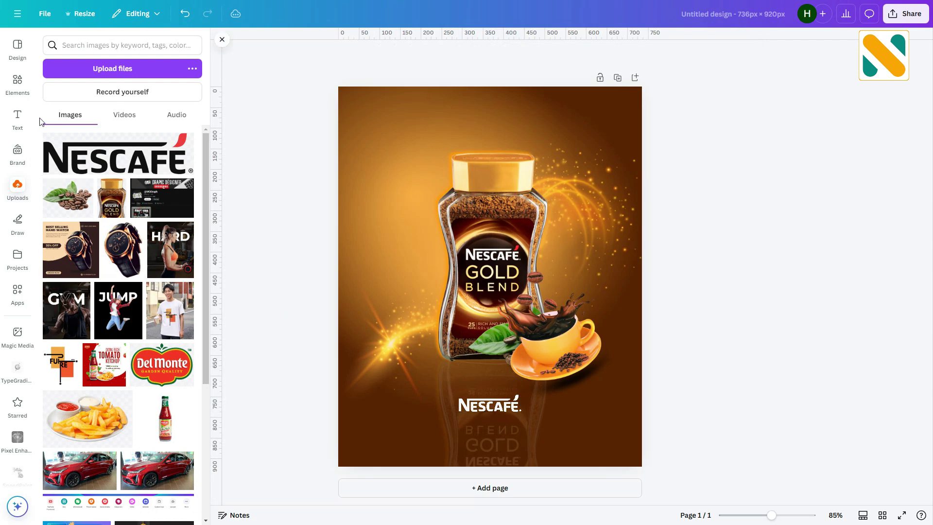
- Add a subheading in Montserrat Regular that reads "It all start with a"
{"action": "left_click", "coordinate": [18, 118]}
{"action": "left_click", "coordinate": [93, 206]}
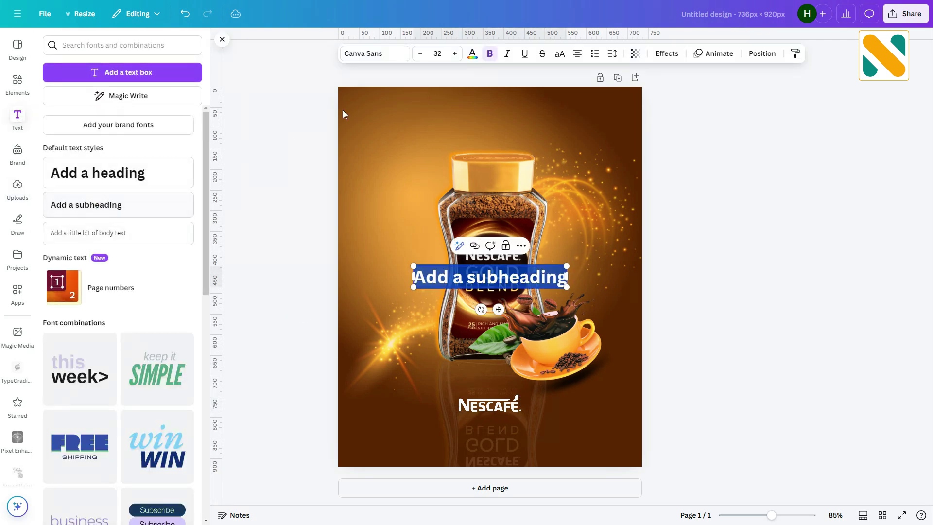
{"action": "left_click", "coordinate": [369, 53]}
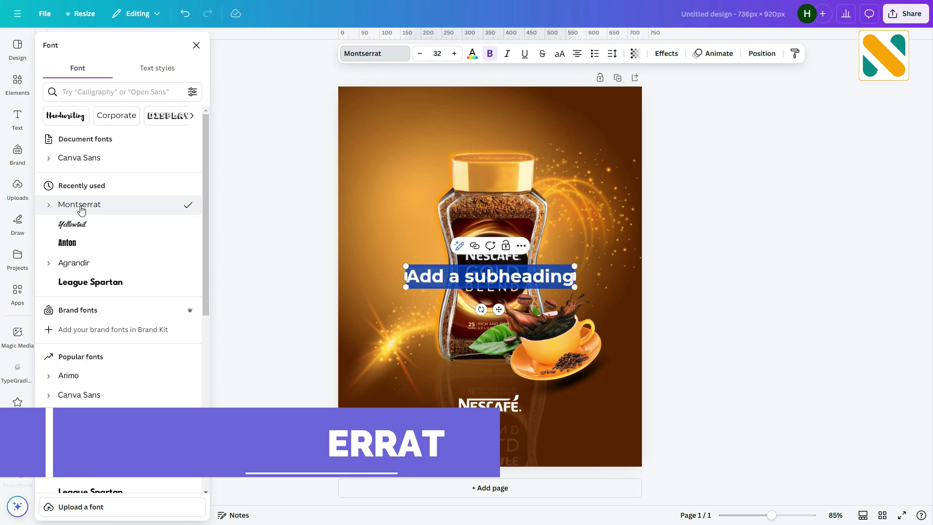
{"action": "left_click", "coordinate": [48, 206]}
{"action": "left_click", "coordinate": [106, 285]}
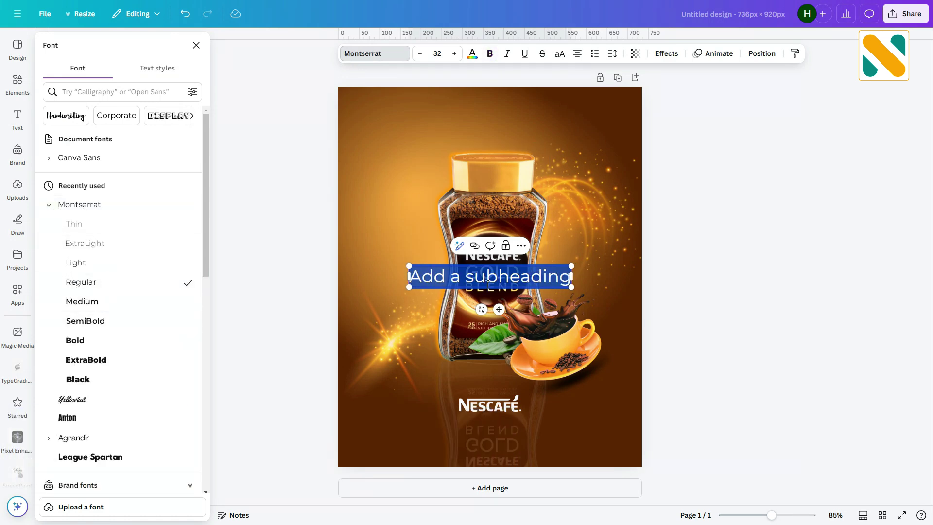
{"action": "key", "text": "BackSpace"}
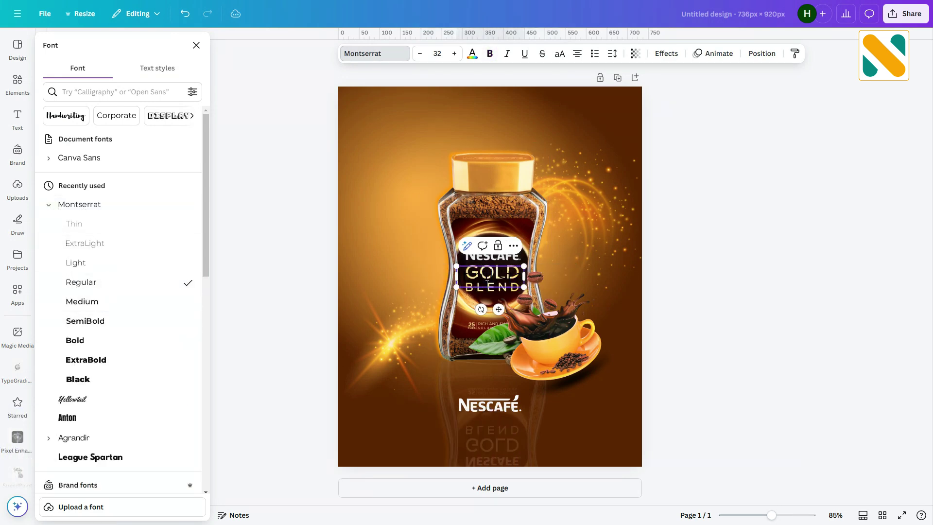
{"action": "type", "text": "It all start with a"}
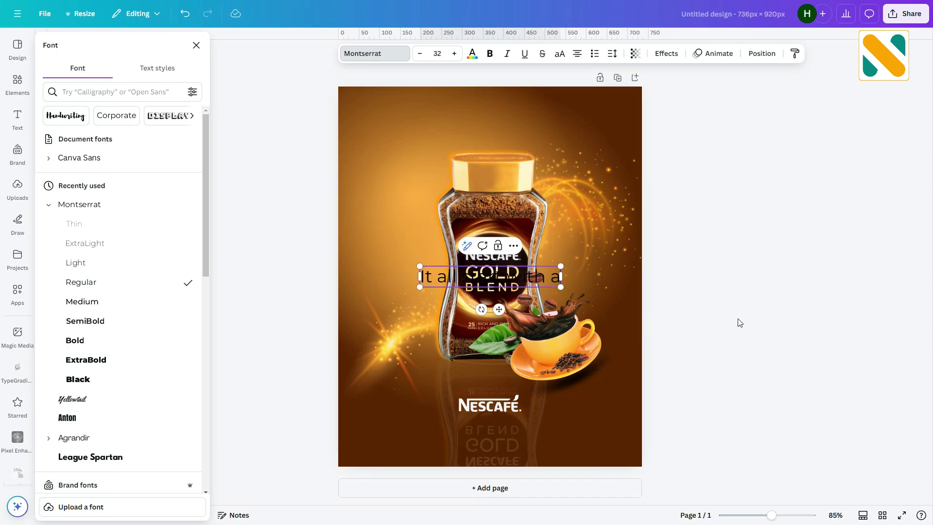
{"action": "key", "text": "Escape"}
- Make the tagline white Montserrat SemiBold, reduce it to size 14 and place it directly above the logo
{"action": "left_click_drag", "start_coordinate": [499, 309], "coordinate": [533, 412]}
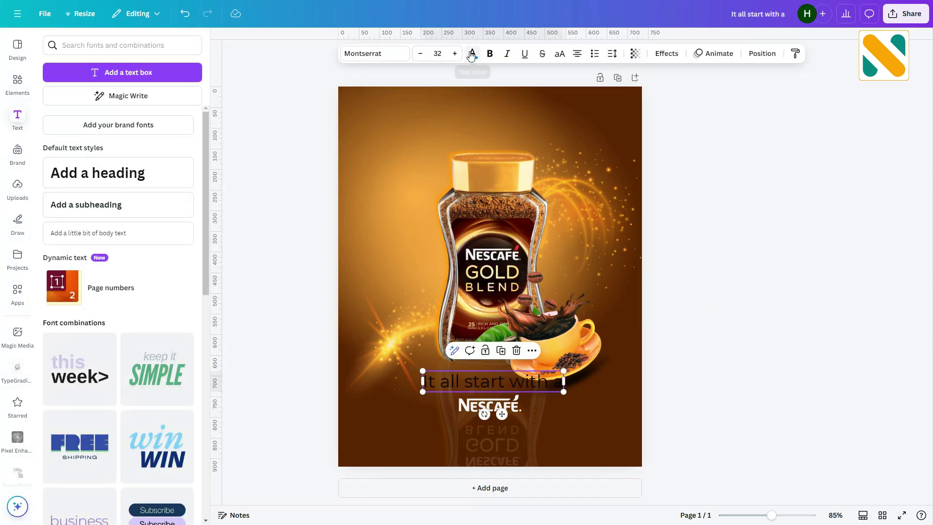
{"action": "left_click", "coordinate": [472, 53]}
{"action": "key", "text": "ctrl+b"}
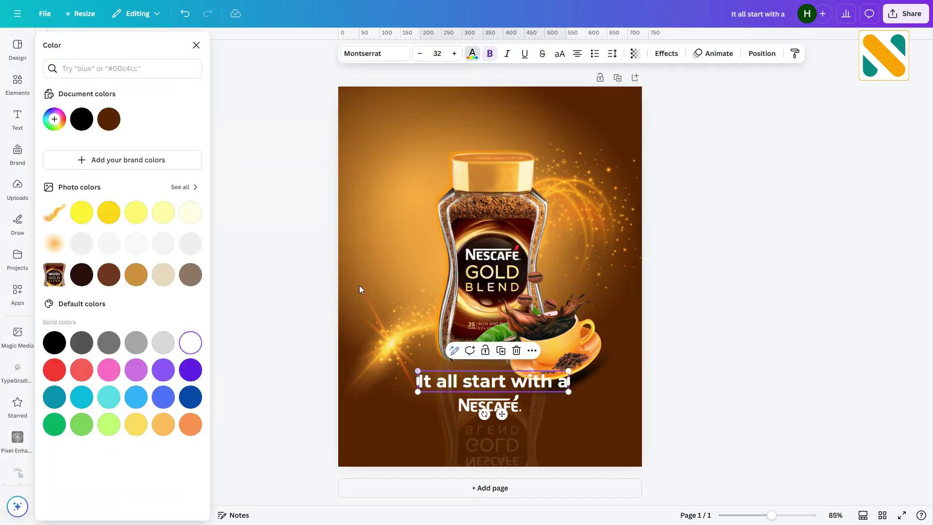
{"action": "left_click", "coordinate": [374, 53]}
{"action": "left_click", "coordinate": [49, 160]}
{"action": "left_click", "coordinate": [85, 274]}
{"action": "left_click_drag", "start_coordinate": [418, 371], "coordinate": [490, 381]}
{"action": "left_click_drag", "start_coordinate": [539, 413], "coordinate": [503, 414]}
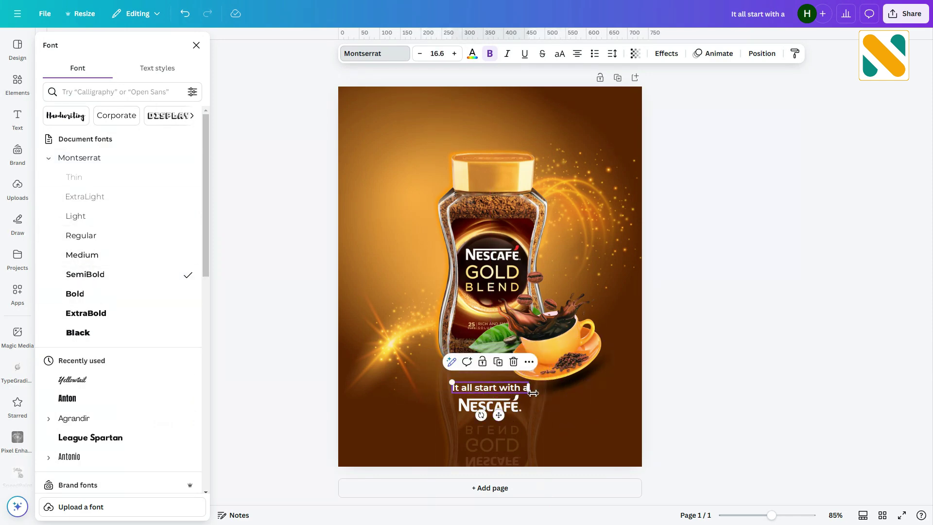
{"action": "left_click", "coordinate": [588, 430]}
- Duplicate the tagline below the logo and change the copy's text to "stay your morning with Nescafe"
{"action": "left_click", "coordinate": [499, 388]}
{"action": "left_click", "coordinate": [498, 389]}
{"action": "mouse_move", "coordinate": [504, 417]}
{"action": "left_mouse_down"}
{"action": "mouse_move", "coordinate": [504, 443]}
{"action": "mouse_move", "coordinate": [505, 418]}
{"action": "left_mouse_up"}
{"action": "double_click", "coordinate": [504, 416]}
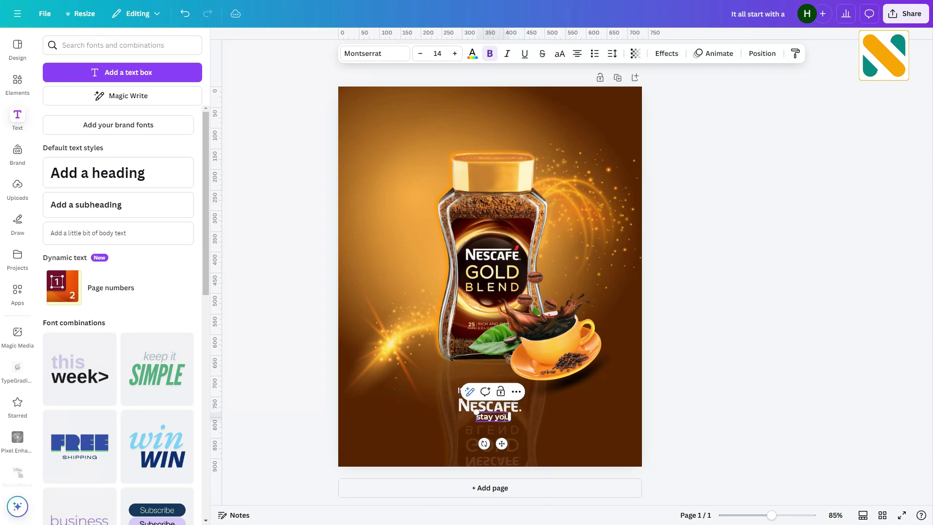
{"action": "type", "text": "stay your morning with Nescafe"}
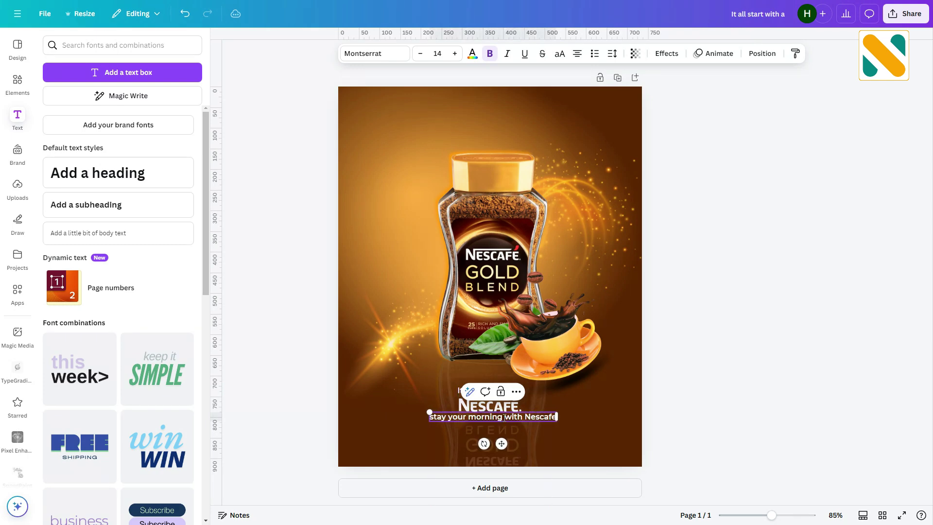
{"action": "left_click", "coordinate": [729, 386]}
- Duplicate the slogan below itself in Montserrat Medium and replace it with the paragraph starting "Nescafe gold is a blend of mountain grown Arabica and Robusta beans"
{"action": "left_click", "coordinate": [543, 419]}
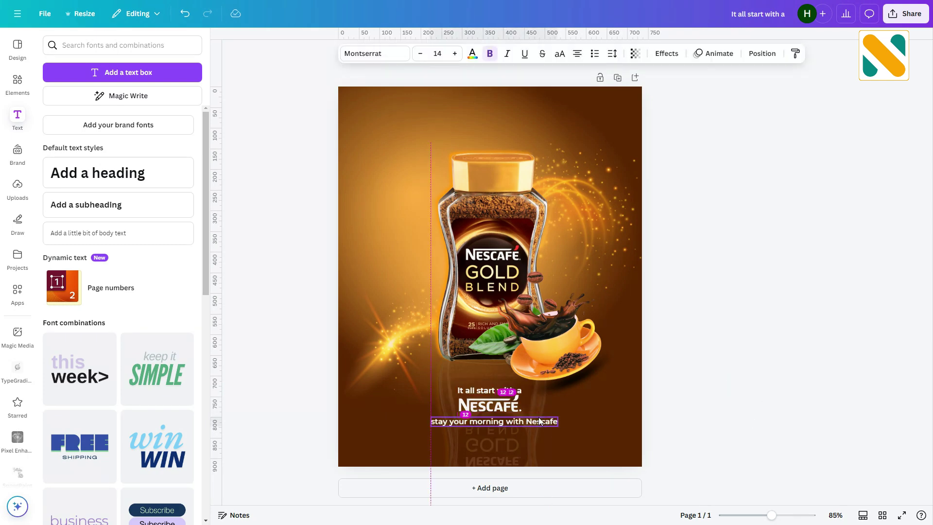
{"action": "left_click_drag", "start_coordinate": [533, 418], "coordinate": [533, 437]}
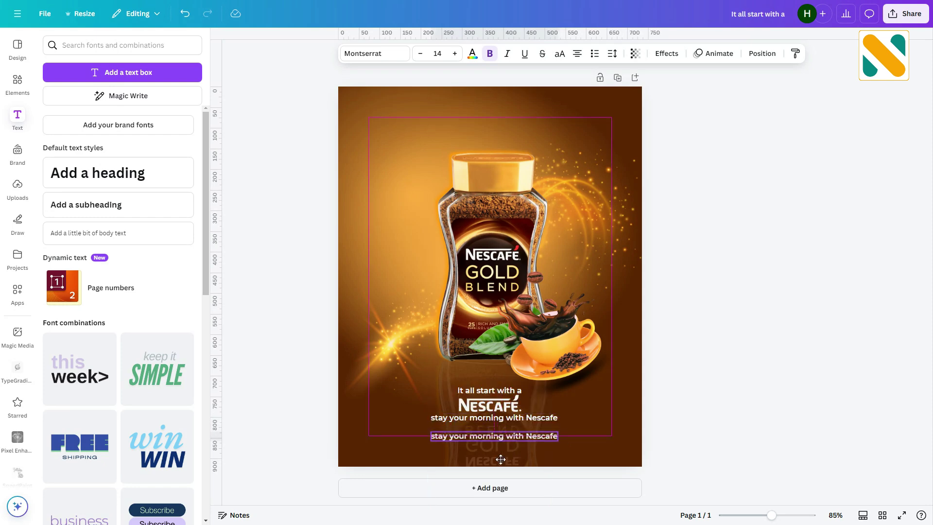
{"action": "left_click", "coordinate": [373, 56]}
{"action": "left_click", "coordinate": [49, 158]}
{"action": "left_click", "coordinate": [95, 255]}
{"action": "double_click", "coordinate": [501, 437]}
{"action": "type", "text": "Nescafe gold is a blend of mountain grown Arabica and Robusta beans which come together to deliver an exquisite end-cup of aromatic coffee with a well-rounded taste. Artfully crafted by expert blenders and roasters."}
{"action": "key", "text": "Escape"}
- Reduce the description paragraph to size 7.3, about 582 px wide on two lines, centered near the poster's lower edge
{"action": "left_click_drag", "start_coordinate": [641, 486], "coordinate": [535, 456]}
{"action": "mouse_move", "coordinate": [537, 442]}
{"action": "left_mouse_down"}
{"action": "mouse_move", "coordinate": [629, 442]}
{"action": "mouse_move", "coordinate": [527, 439]}
{"action": "left_mouse_up"}
{"action": "left_click", "coordinate": [722, 383]}
{"action": "left_click", "coordinate": [611, 447]}
{"action": "left_click_drag", "start_coordinate": [612, 452], "coordinate": [618, 452]}
{"action": "left_click", "coordinate": [379, 437]}
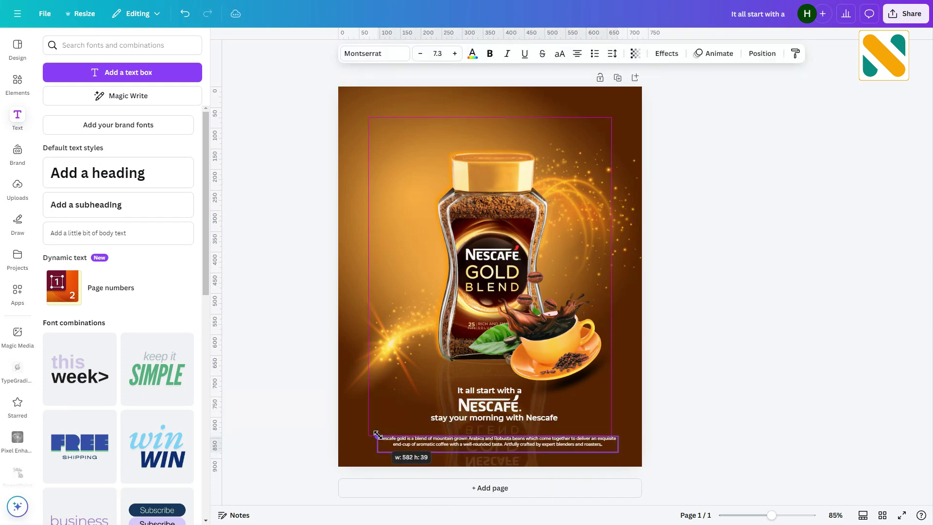
{"action": "key", "text": "Escape"}
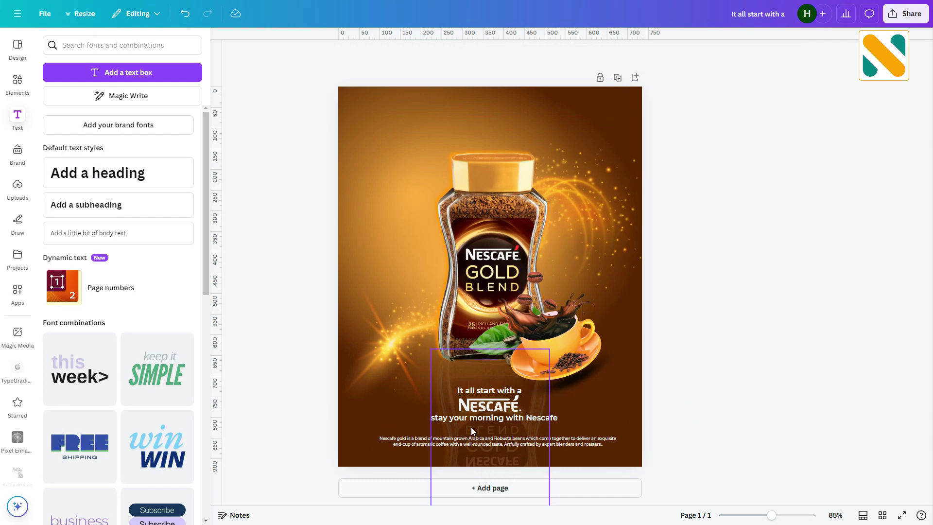
- Move the tagline, logo and slogan together slightly down, closer to the description paragraph
{"action": "left_click", "coordinate": [446, 417]}
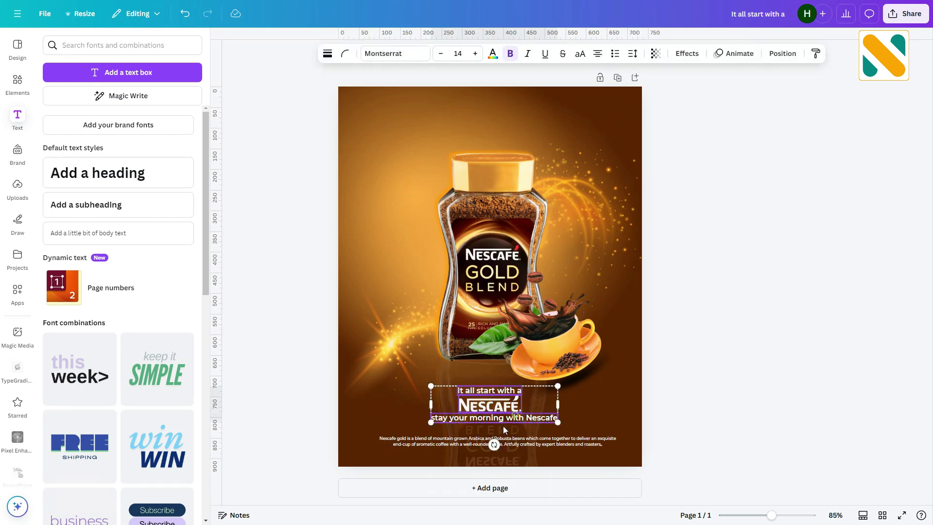
{"action": "left_click_drag", "start_coordinate": [516, 423], "coordinate": [516, 431]}
{"action": "left_click", "coordinate": [742, 335]}
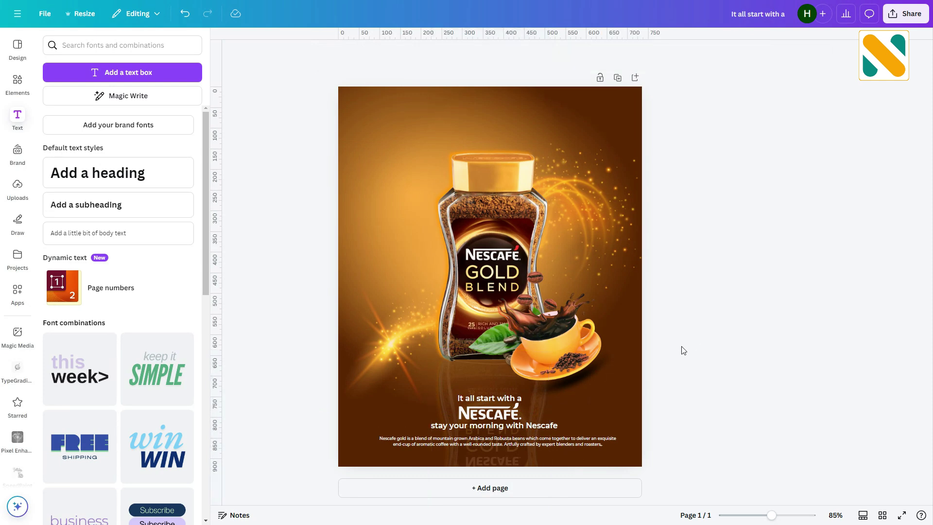
- Select the jar, its reflection, the coffee beans, the cup and their shadows together and move them slightly down toward the text
{"action": "left_click", "coordinate": [495, 345]}
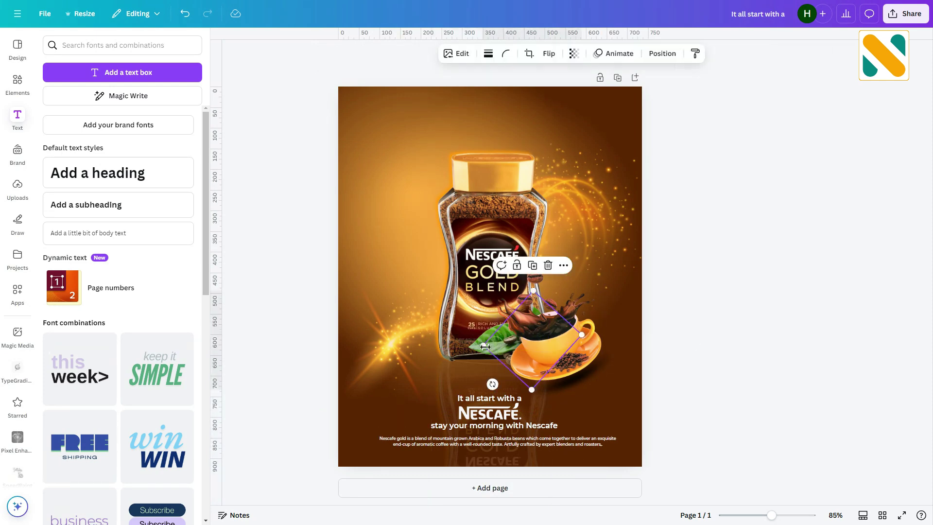
{"action": "left_click", "coordinate": [510, 289], "text": "shift"}
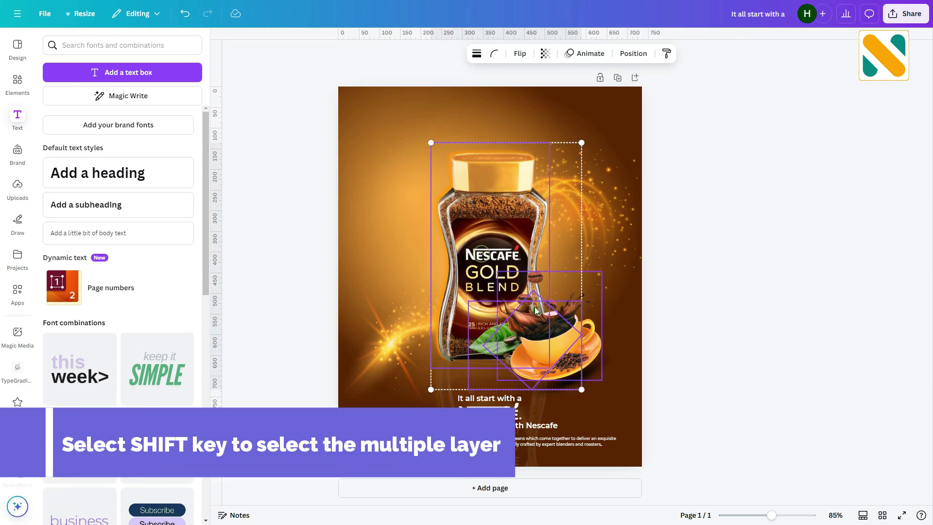
{"action": "left_click", "coordinate": [594, 349], "text": "shift"}
{"action": "left_click_drag", "start_coordinate": [484, 332], "coordinate": [484, 345]}
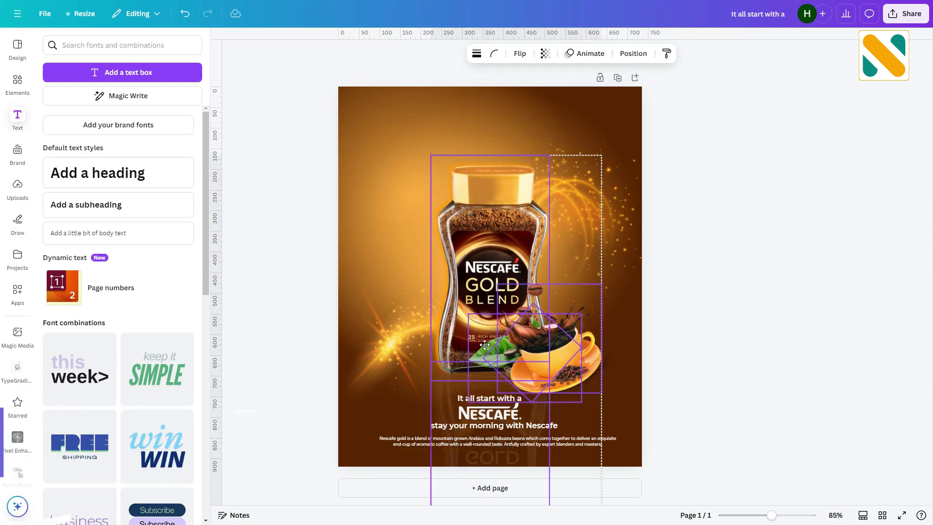
{"action": "left_click", "coordinate": [715, 295]}
{"action": "left_click", "coordinate": [558, 421]}
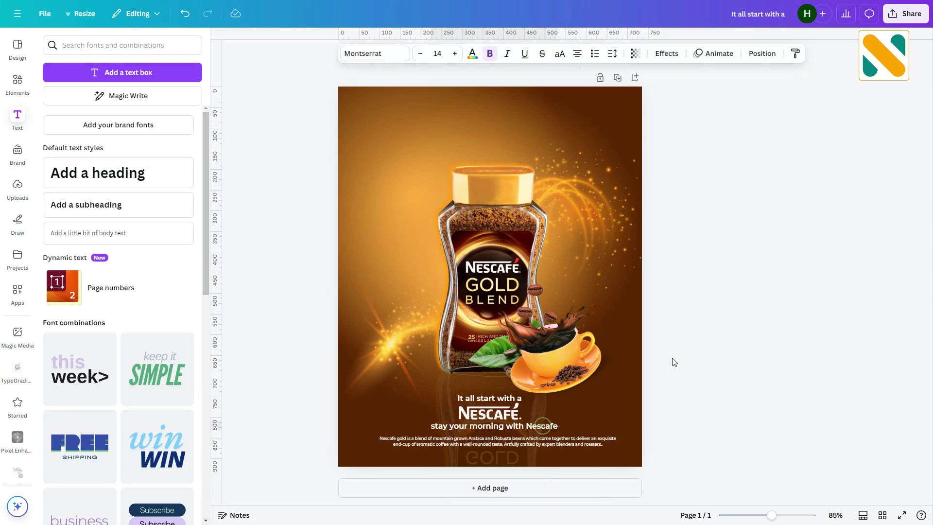
- Duplicate the white Nescafé logo from the text block and place the copy in the poster's upper-left corner
{"action": "left_click", "coordinate": [721, 365]}
{"action": "left_click", "coordinate": [504, 414]}
{"action": "left_click_drag", "start_coordinate": [504, 414], "coordinate": [396, 121]}
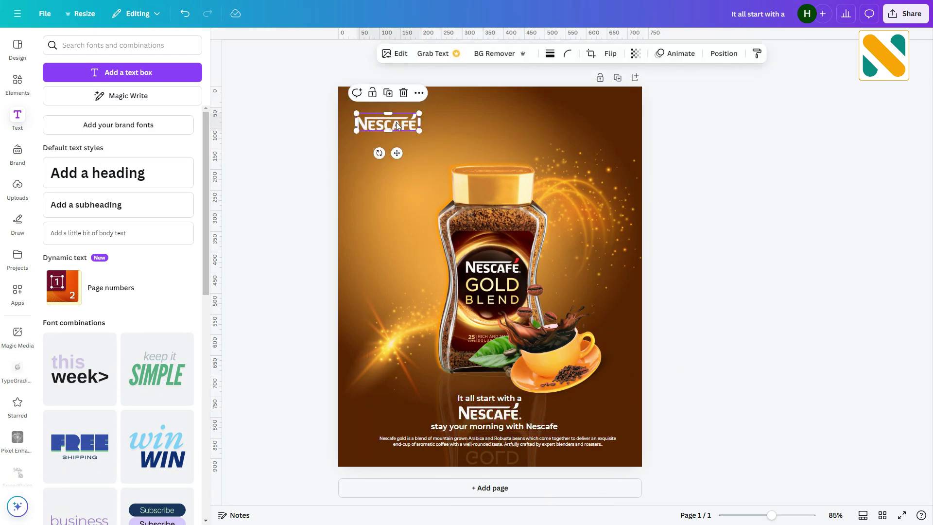
{"action": "left_click", "coordinate": [313, 157]}
{"action": "left_click_drag", "start_coordinate": [386, 123], "coordinate": [390, 120]}
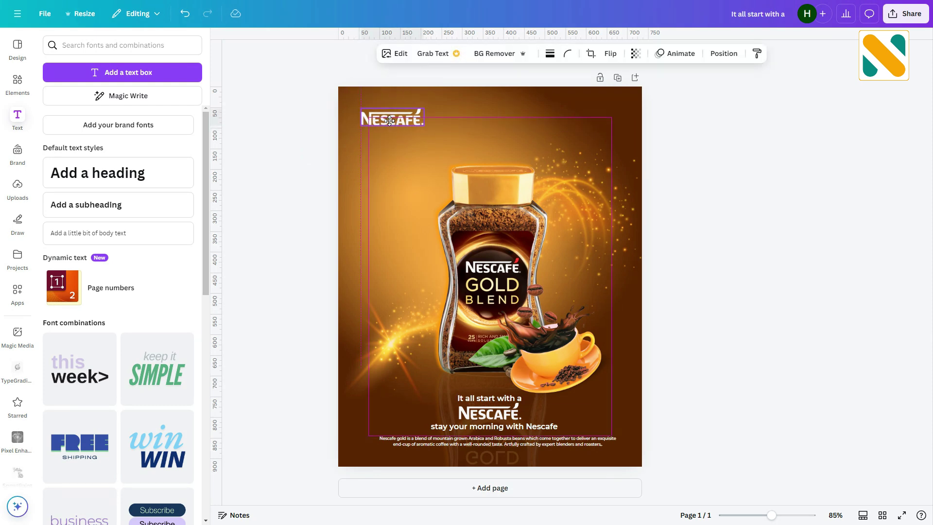
{"action": "left_click", "coordinate": [298, 175]}
- Add a flat oval shadow graphic at the jar's base, scale it to about 291 × 81 px and send it backward behind the jar
{"action": "left_click", "coordinate": [17, 82]}
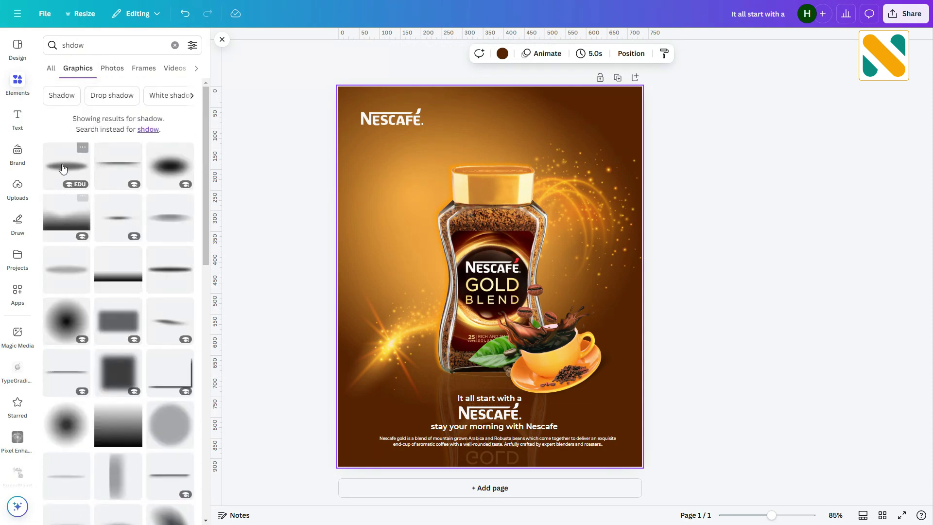
{"action": "left_click", "coordinate": [63, 168]}
{"action": "left_click_drag", "start_coordinate": [489, 276], "coordinate": [511, 364]}
{"action": "left_click_drag", "start_coordinate": [418, 354], "coordinate": [436, 355]}
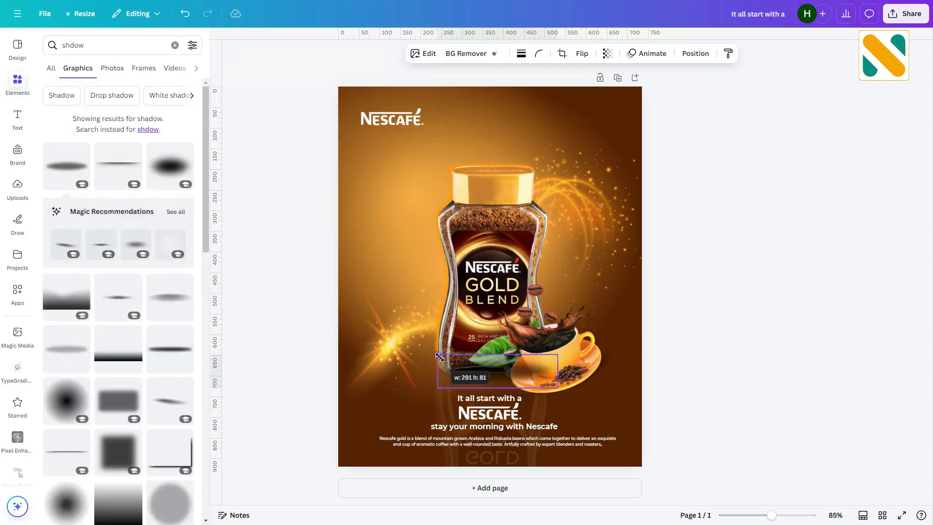
{"action": "left_click", "coordinate": [695, 54]}
{"action": "left_click", "coordinate": [186, 99]}
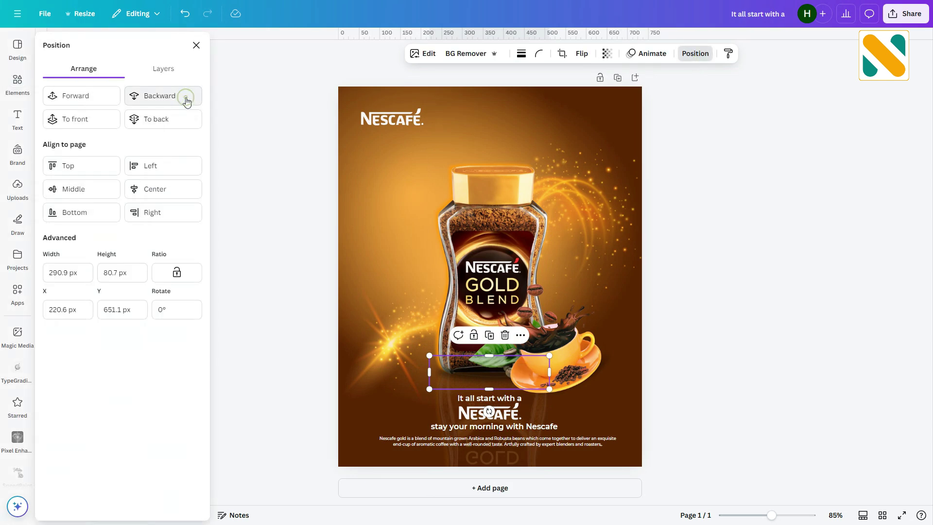
{"action": "left_click", "coordinate": [673, 370]}
- Move the tilted shadow under the cup's saucer slightly down so that it extends below the saucer's edge
{"action": "left_click", "coordinate": [561, 377]}
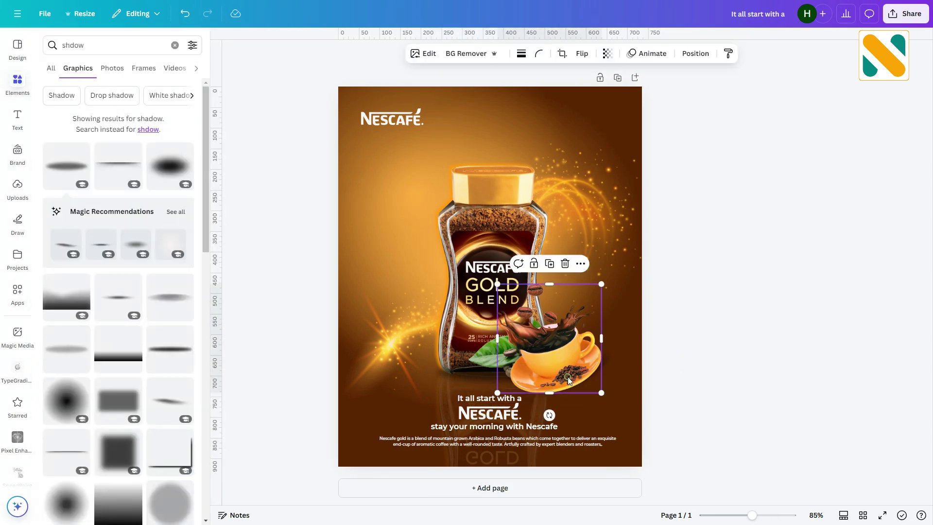
{"action": "left_click", "coordinate": [574, 378]}
{"action": "left_click_drag", "start_coordinate": [576, 376], "coordinate": [579, 387]}
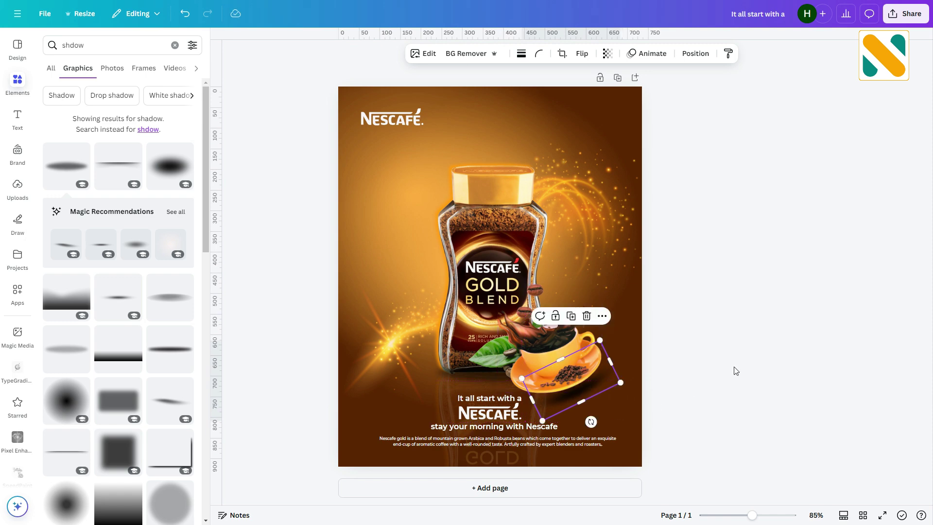
{"action": "left_click", "coordinate": [734, 366]}
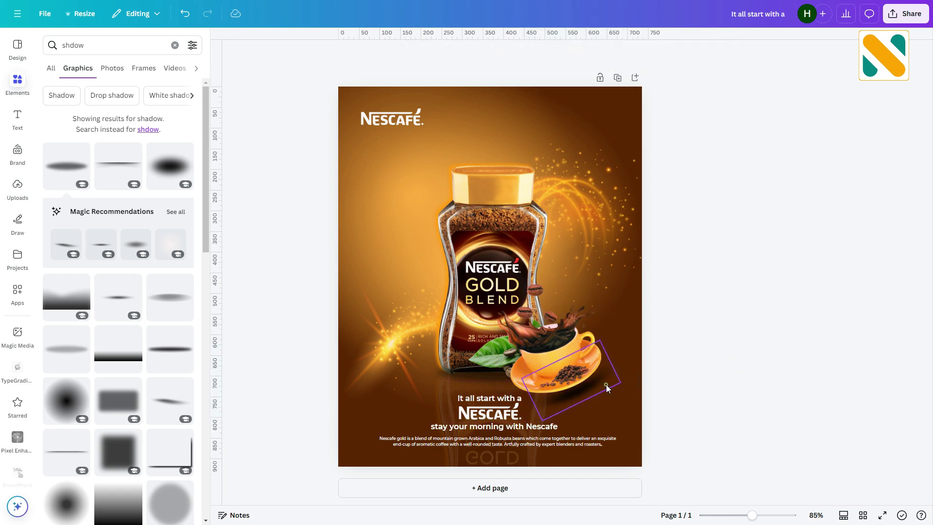
{"action": "left_click", "coordinate": [606, 388]}
{"action": "left_click", "coordinate": [607, 53]}
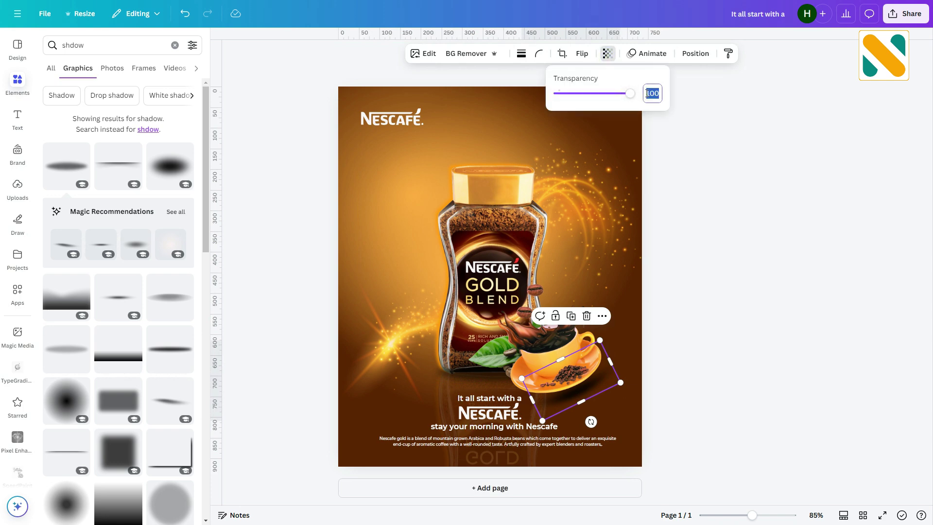
{"action": "key", "text": "Escape"}
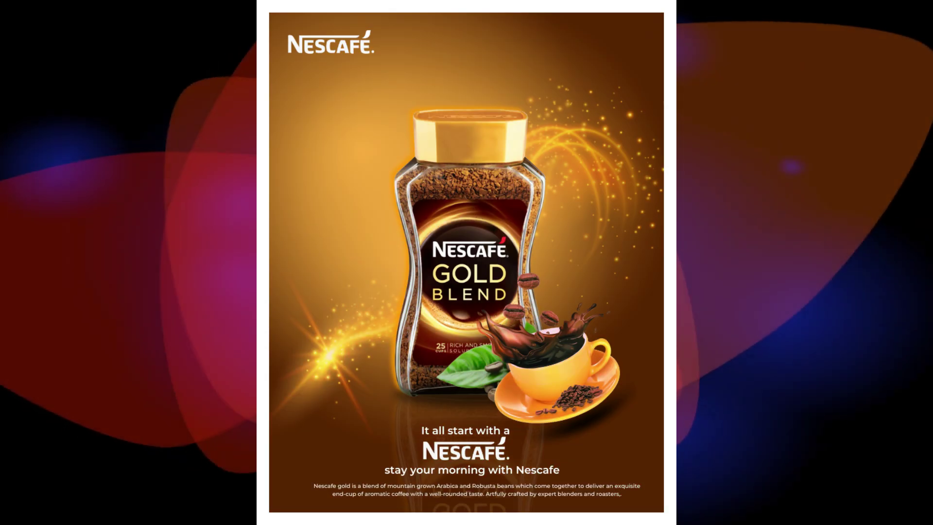